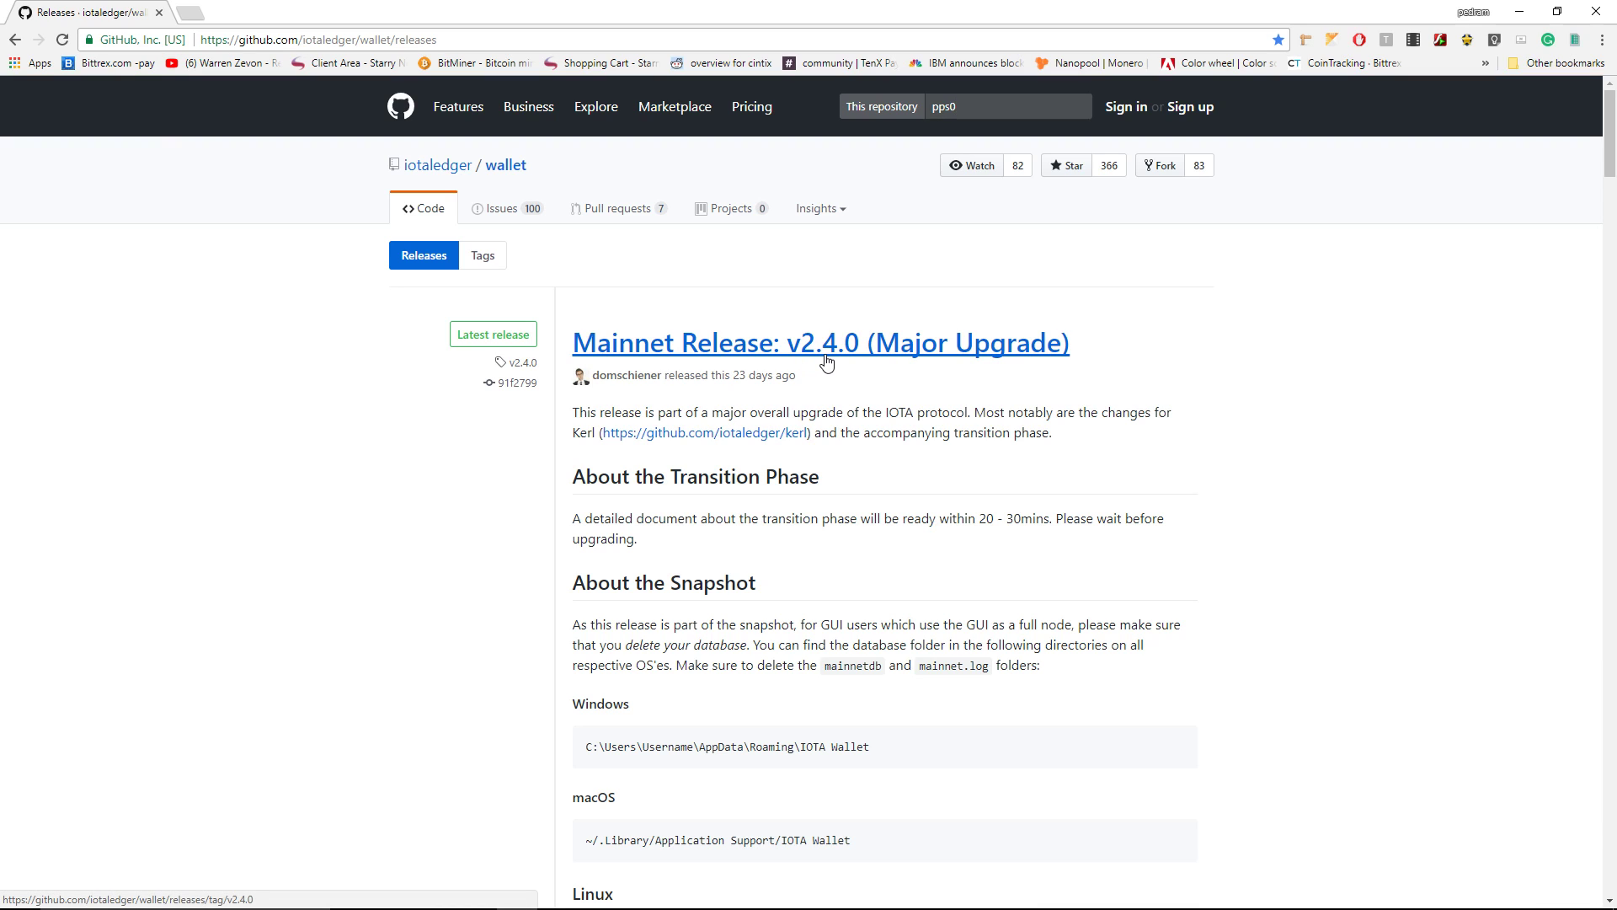
# Download IOTA.Wallet.Setup.2.4.0.exe from the v2.4.0 release's Downloads list
pyautogui.scroll(-7, 1238, 375)
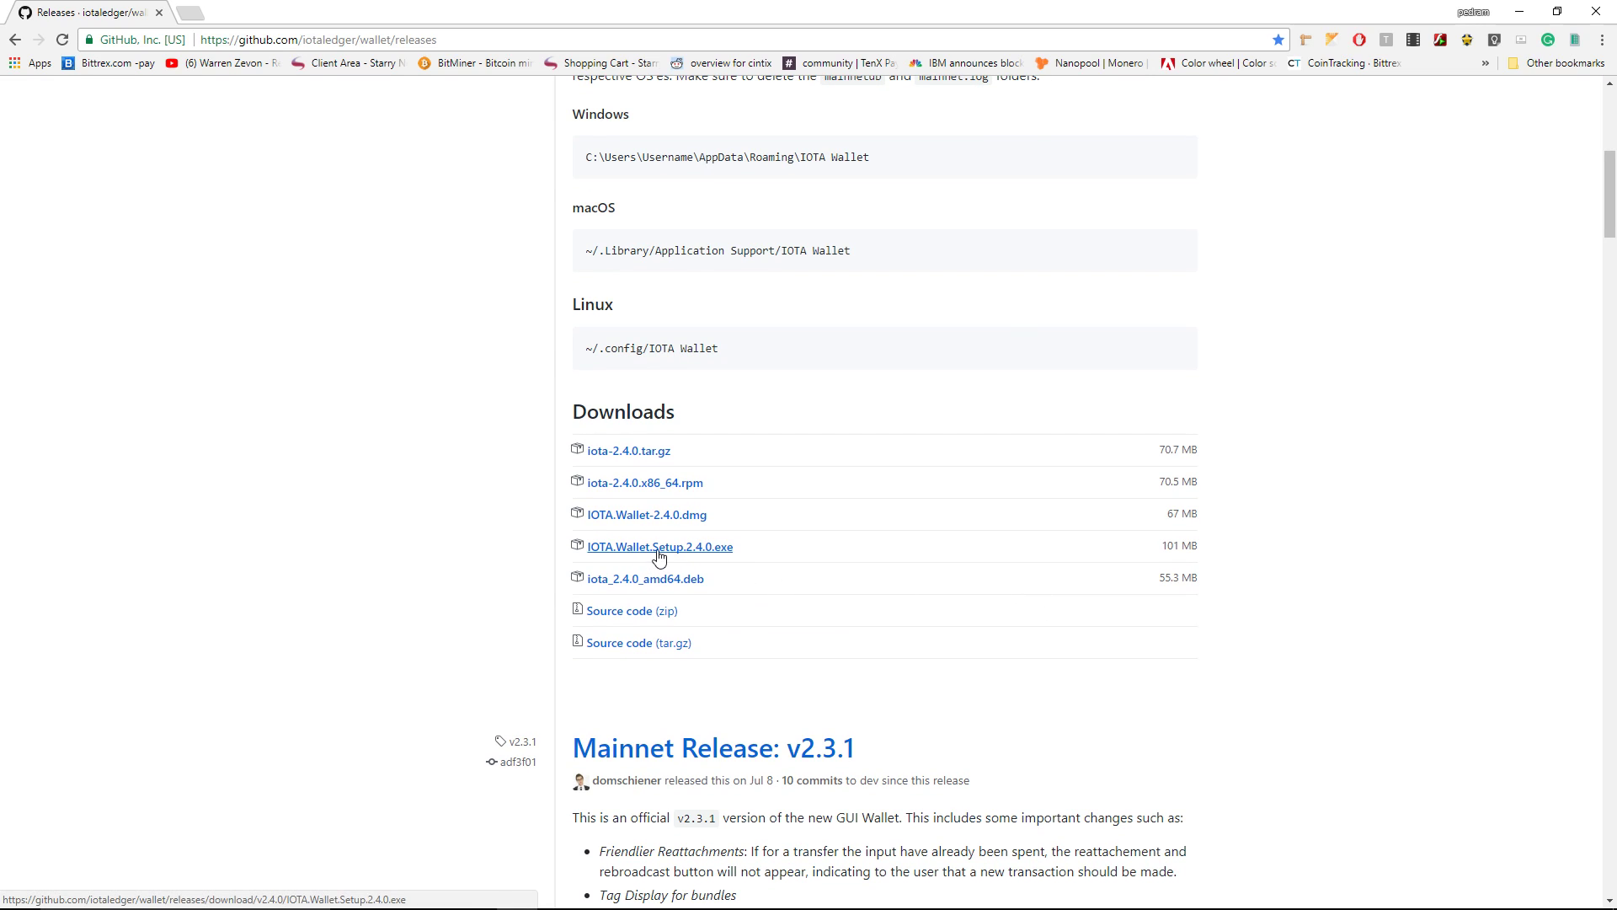
pyautogui.click(717, 555)
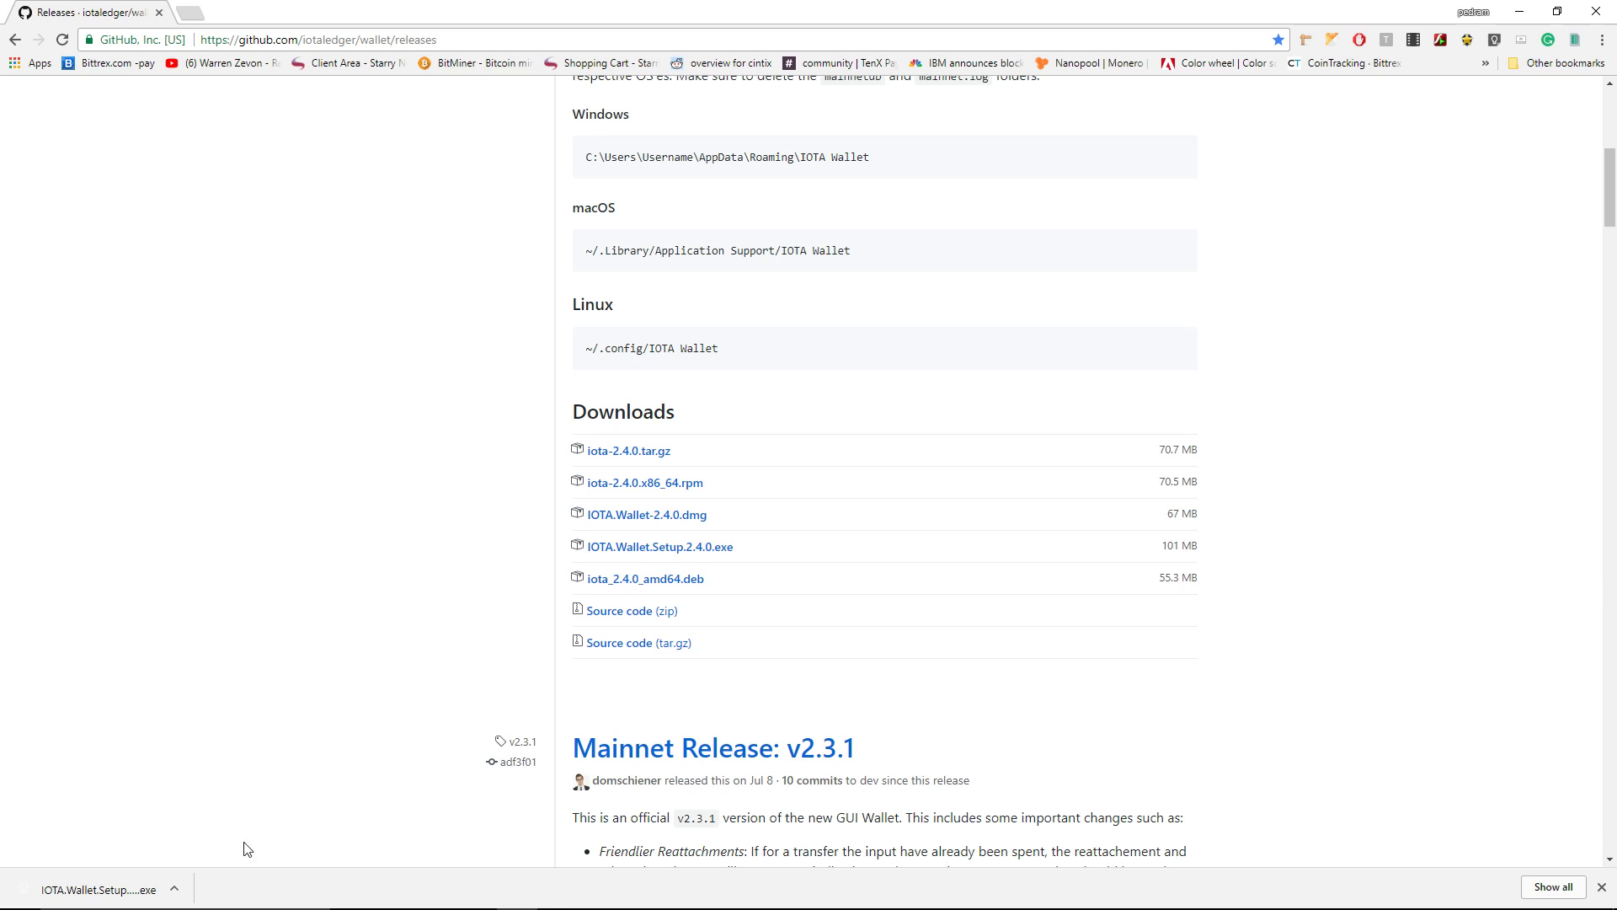
# Run the downloaded IOTA.Wallet.Setup.2.4.0.exe installer, then bring the Notepad code forward
pyautogui.click(155, 884)
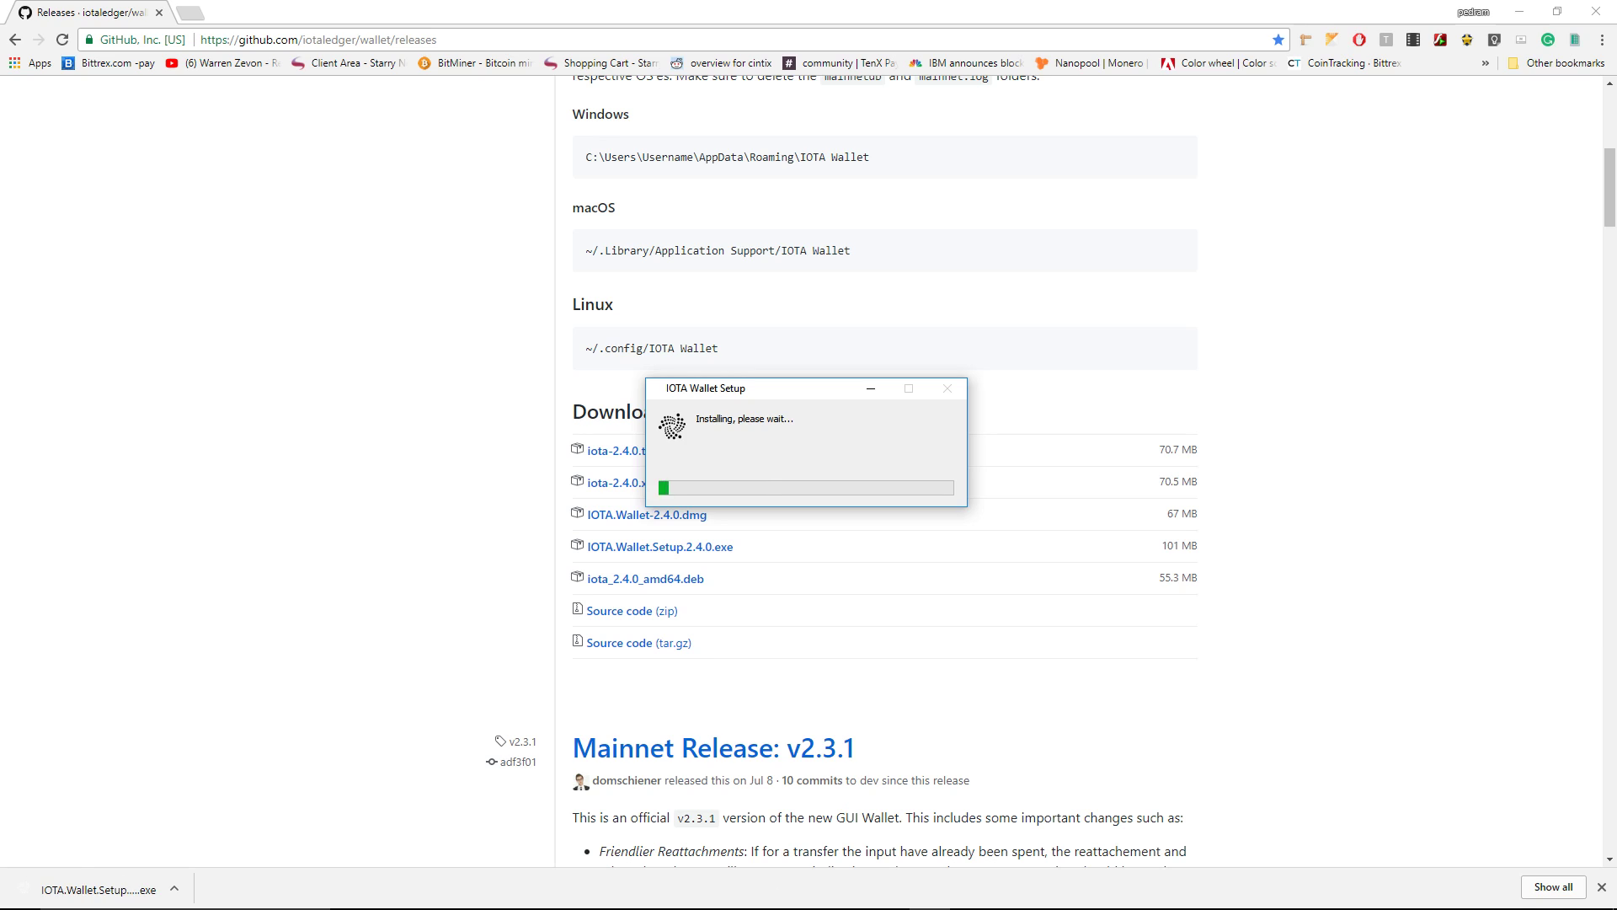
pyautogui.moveTo(715, 891)
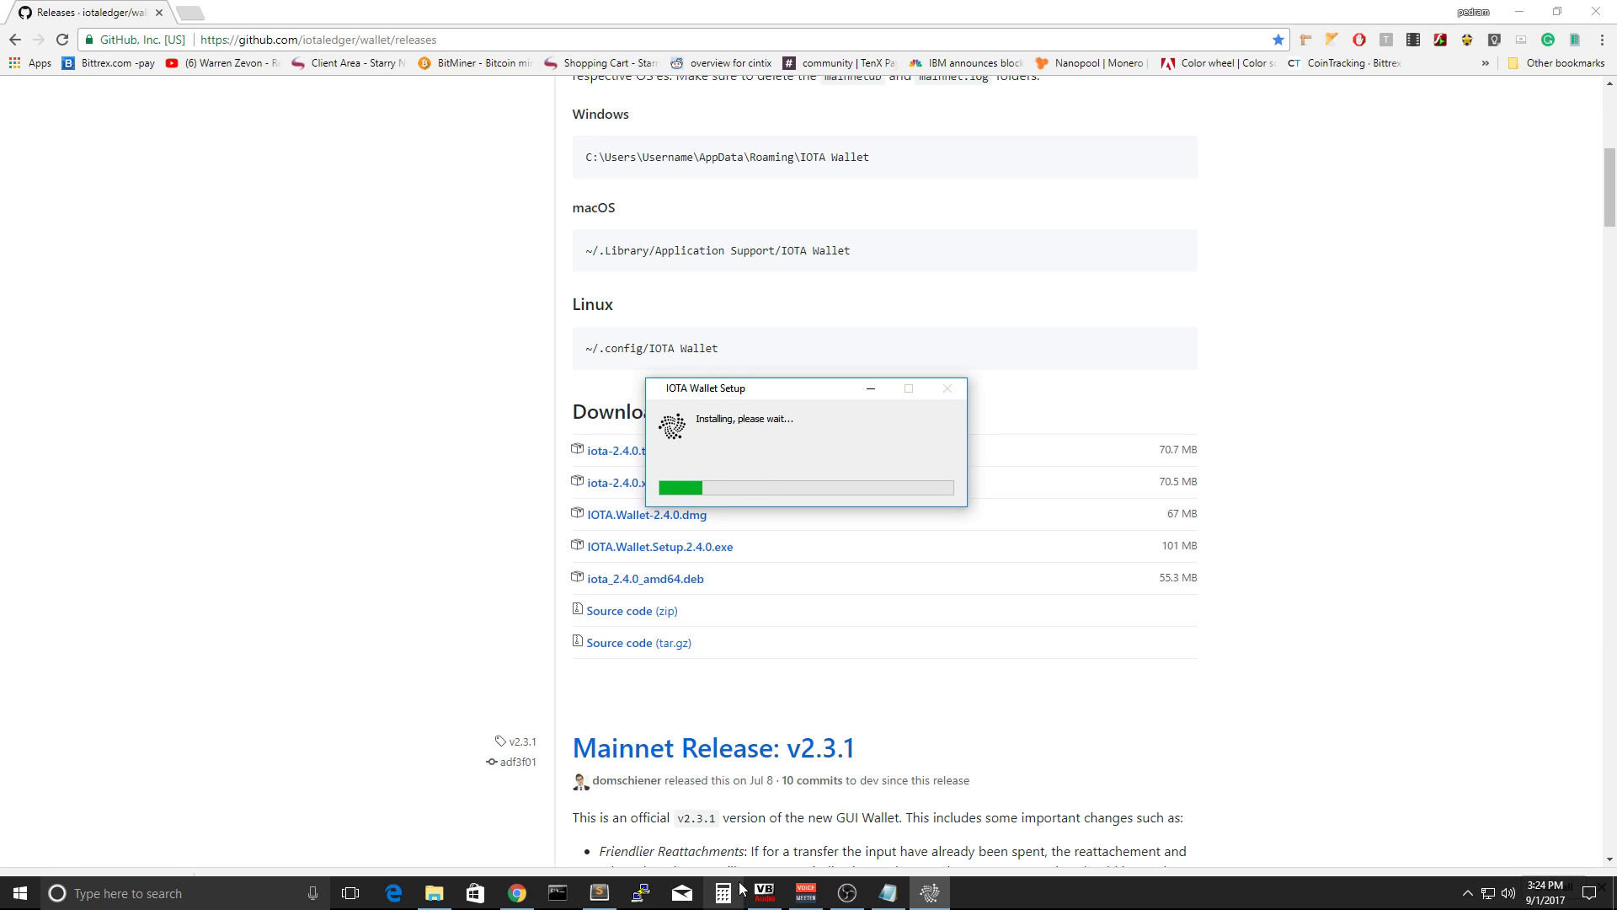
pyautogui.click(887, 892)
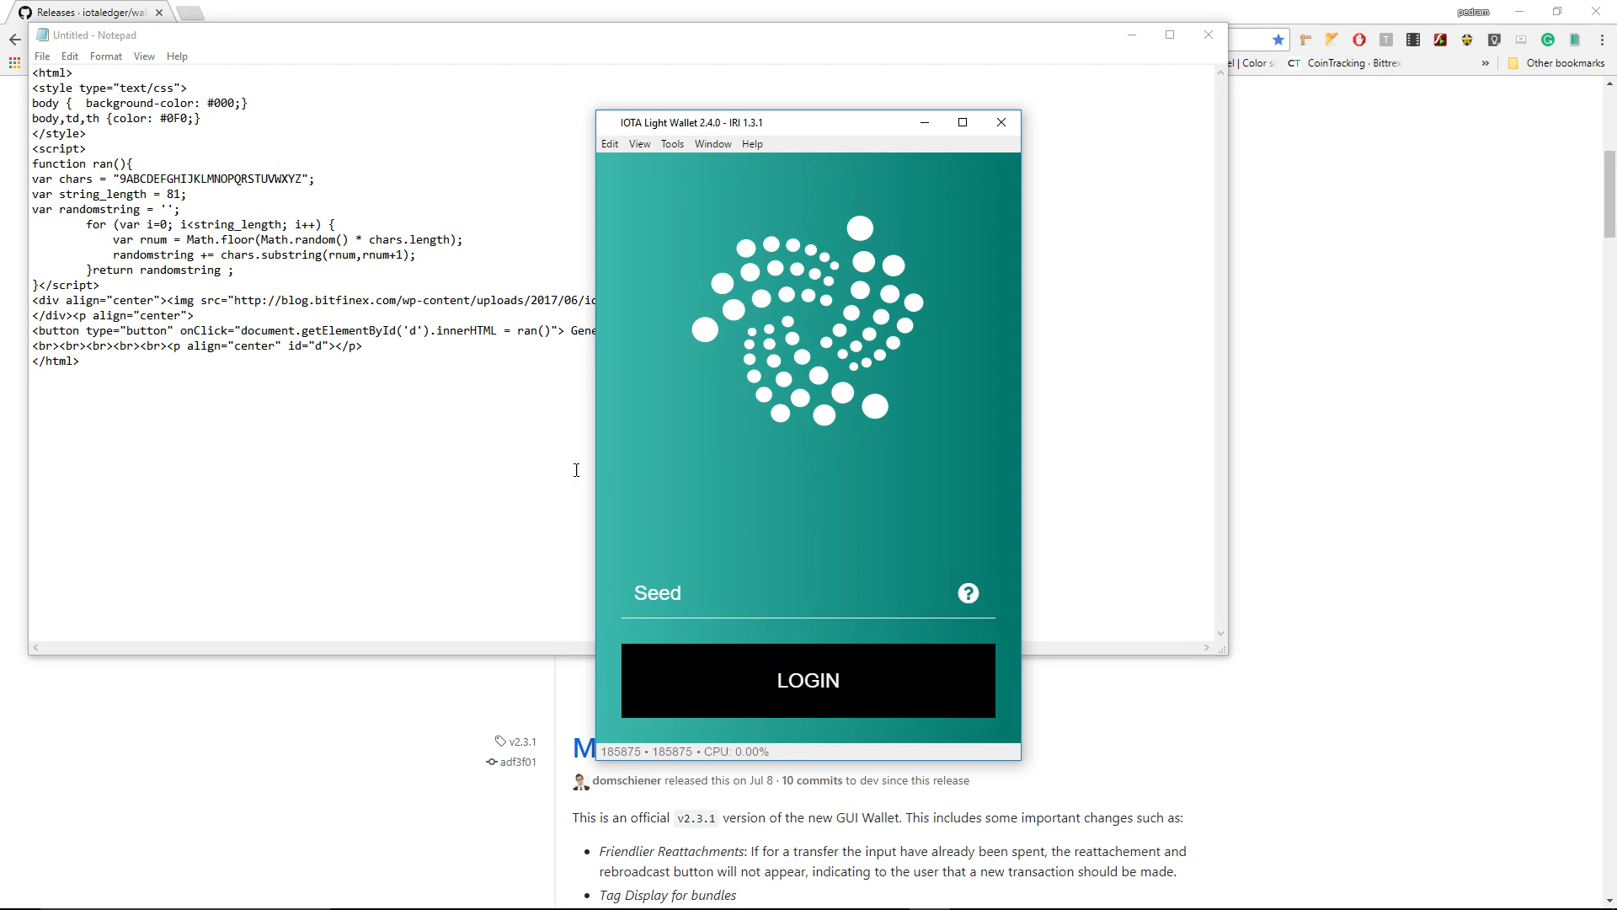
# Highlight the HTML's style block and the seed-generating function body
pyautogui.click(372, 380)
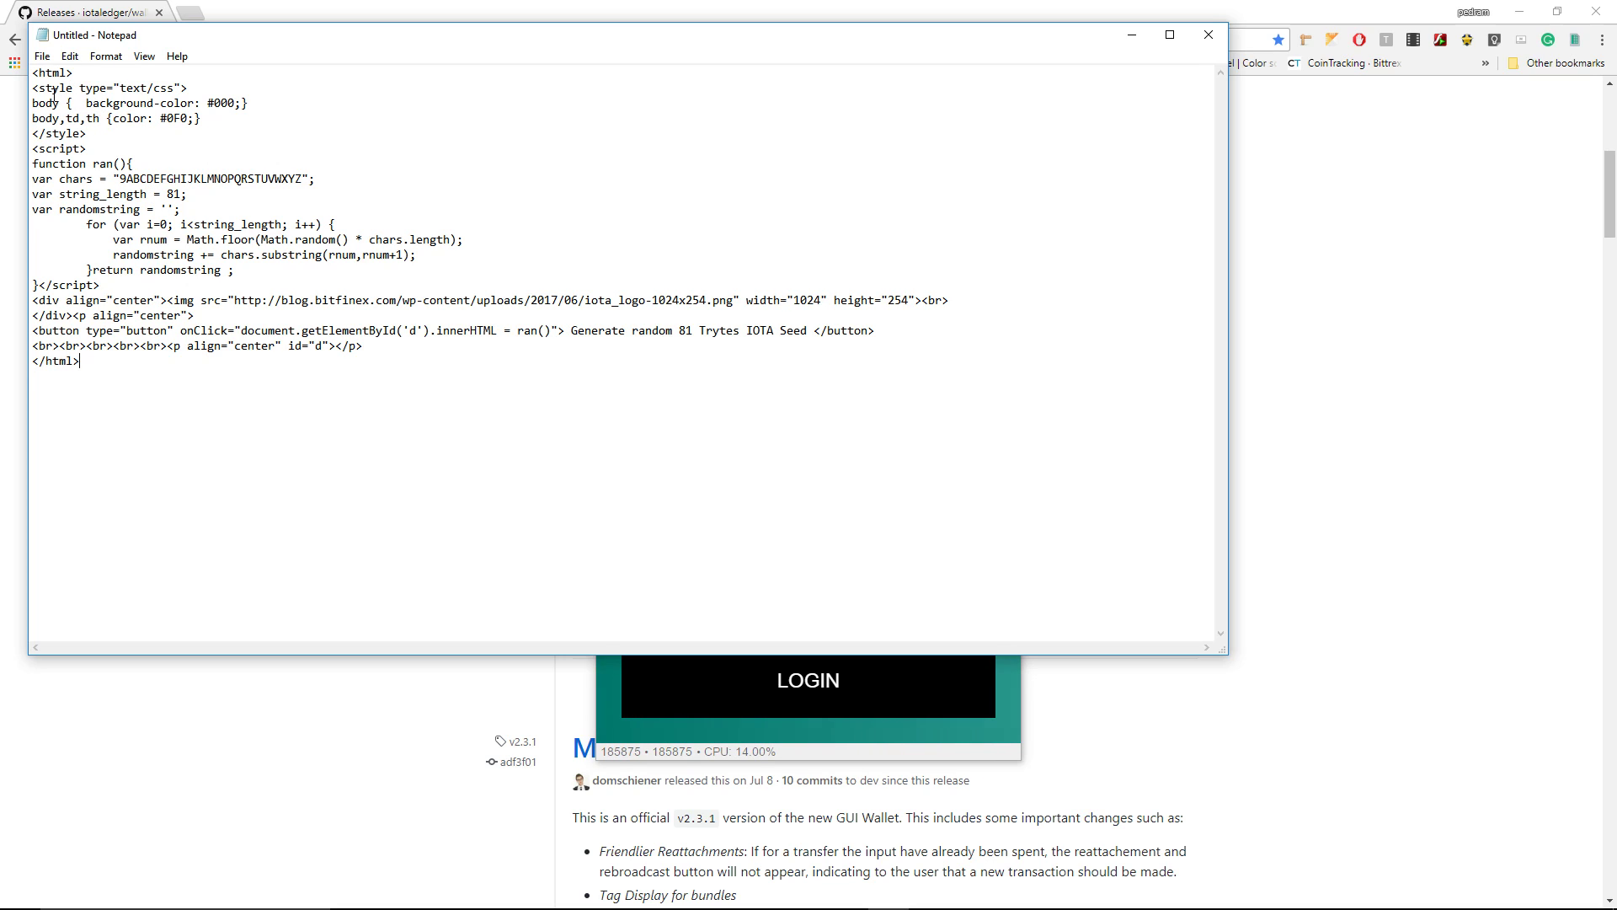
pyautogui.moveTo(87, 132); pyautogui.dragTo(35, 88)
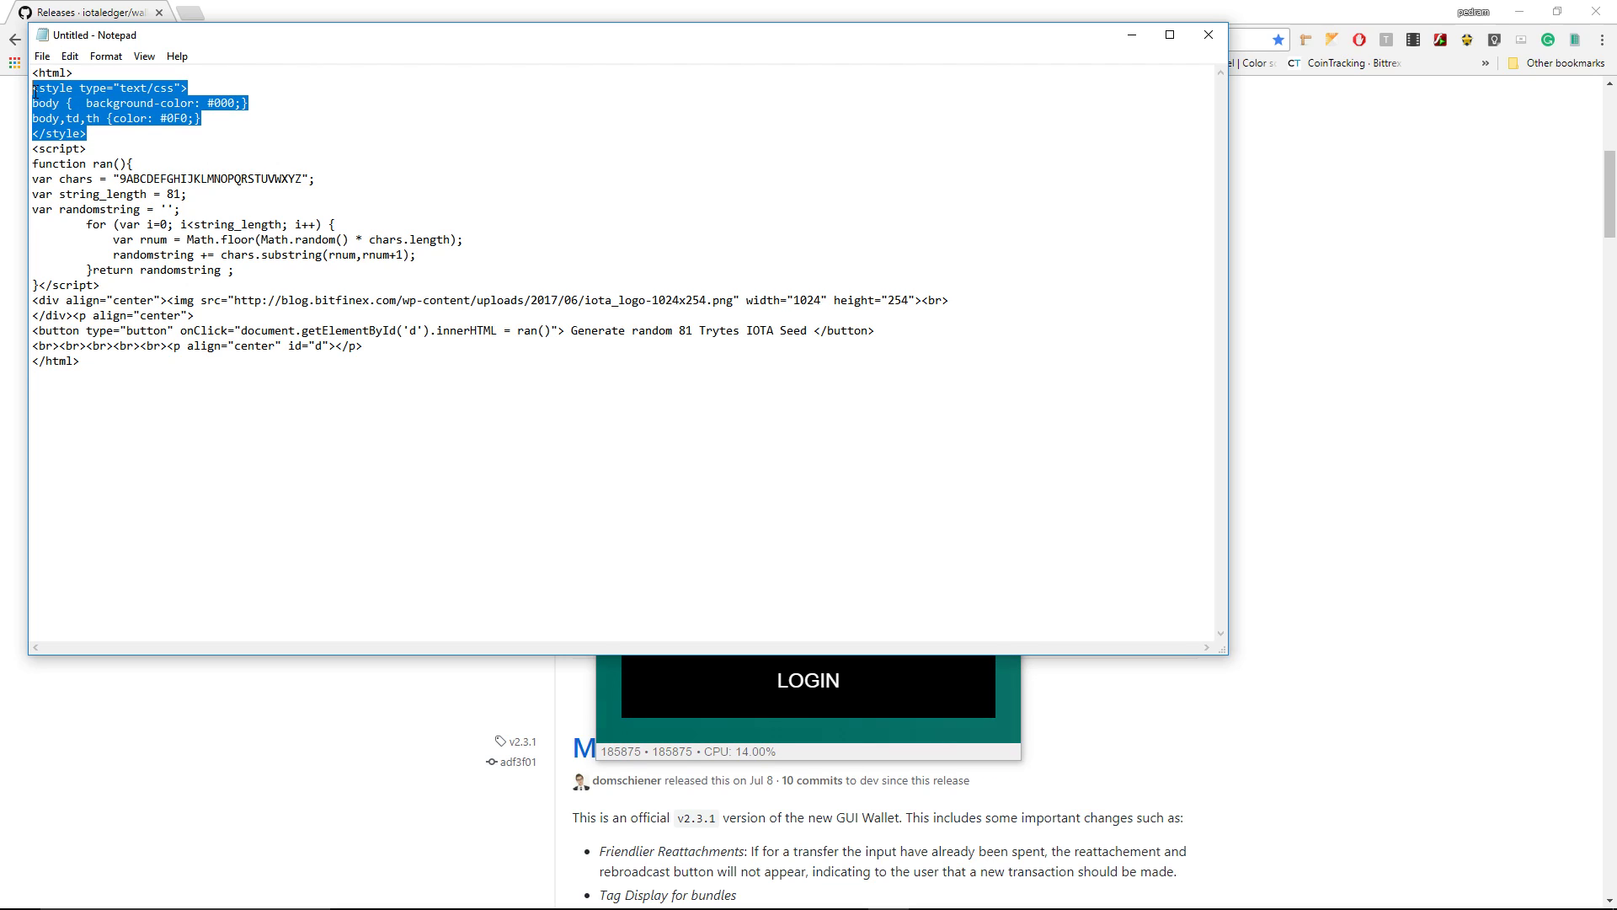
pyautogui.click(195, 118)
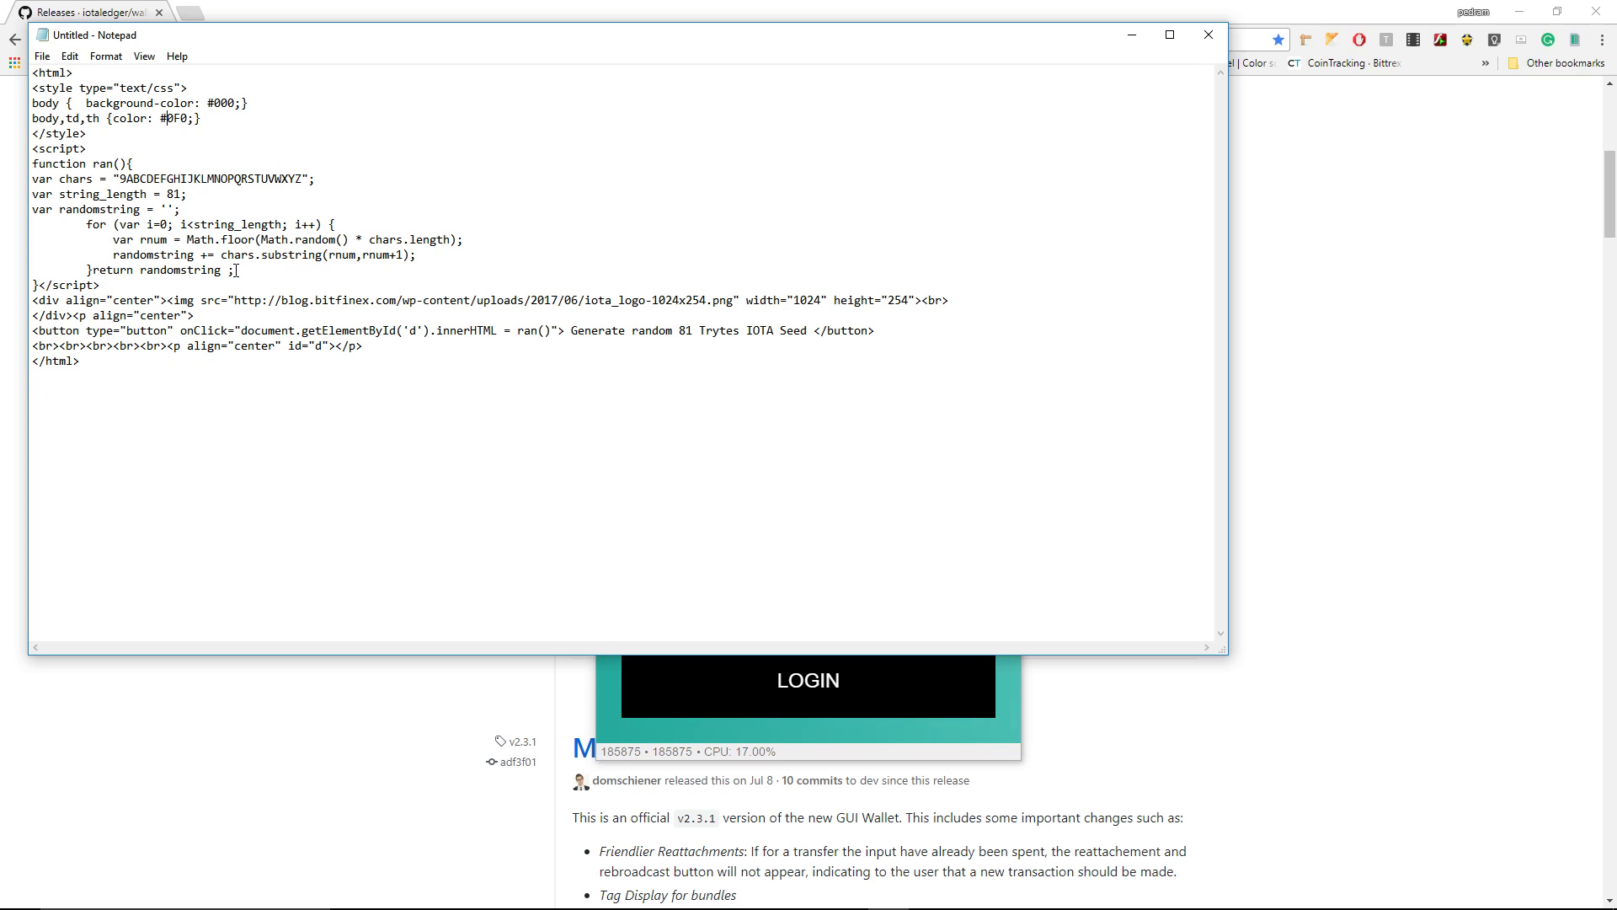
pyautogui.moveTo(250, 271); pyautogui.dragTo(31, 178)
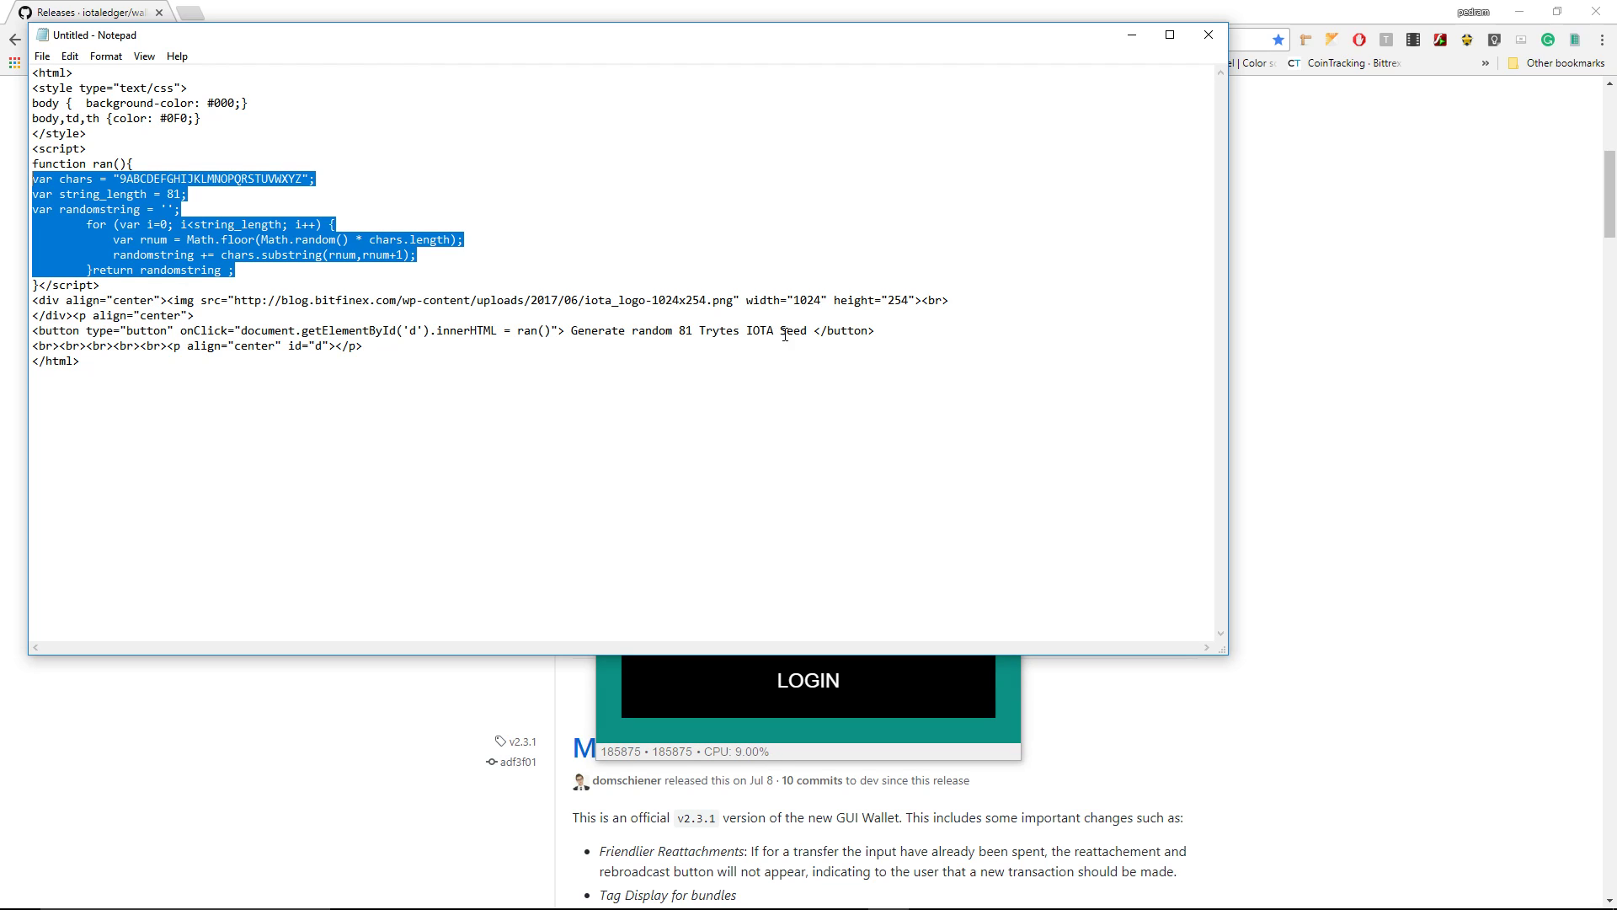
# Highlight the generate button line, its onClick ran() call, and the ran() definition
pyautogui.moveTo(884, 332); pyautogui.dragTo(32, 337)
pyautogui.click(32, 345)
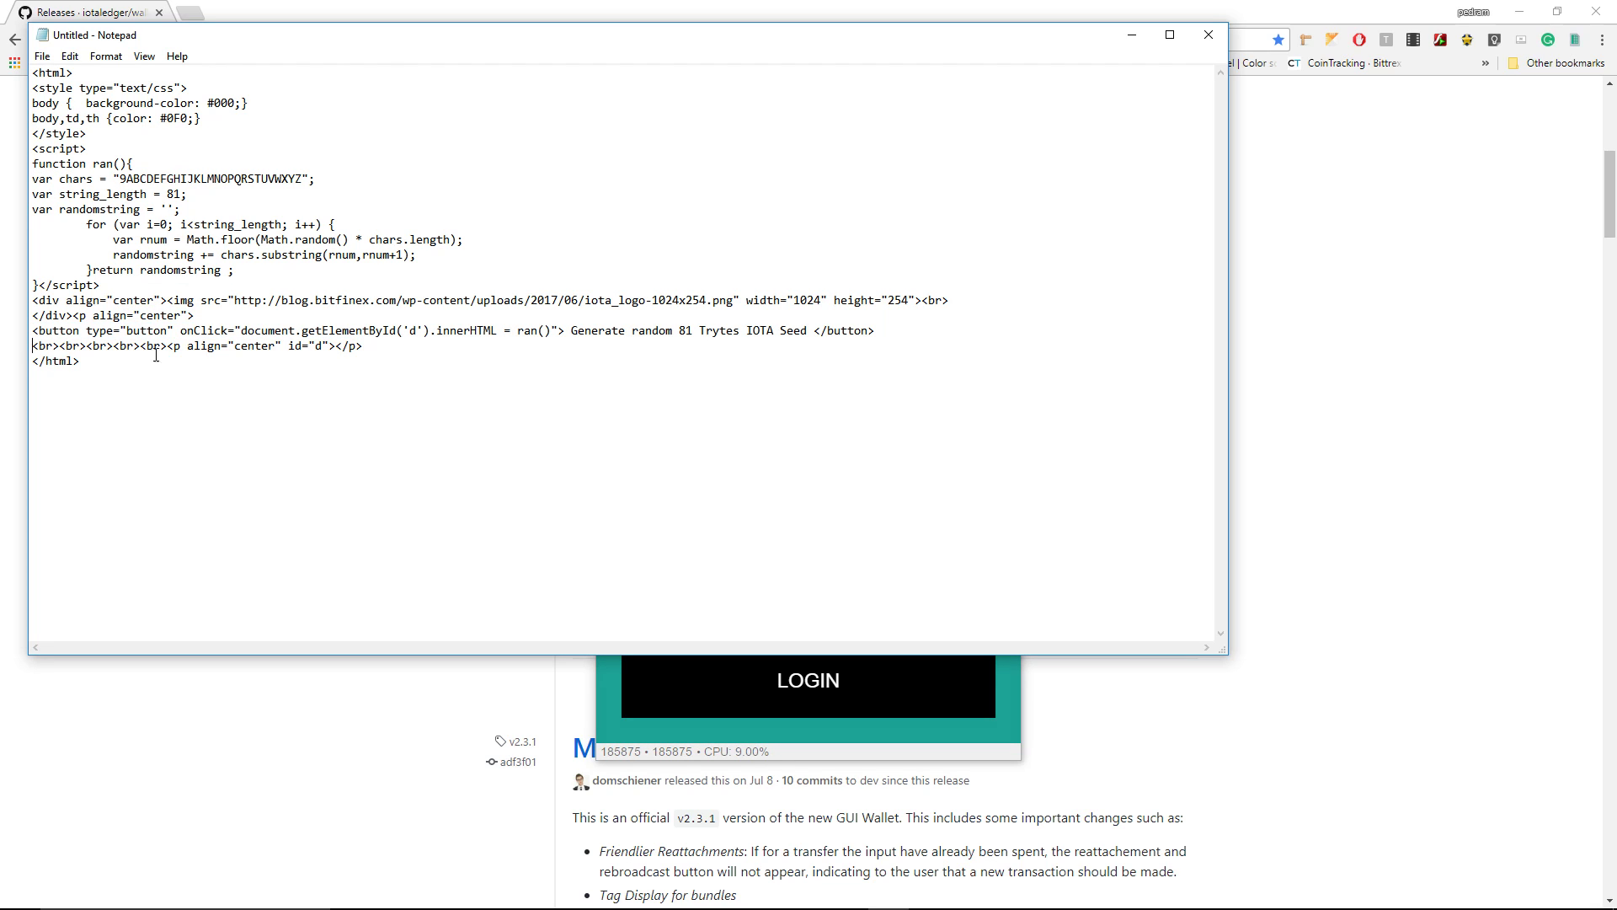
pyautogui.moveTo(187, 331); pyautogui.dragTo(215, 332)
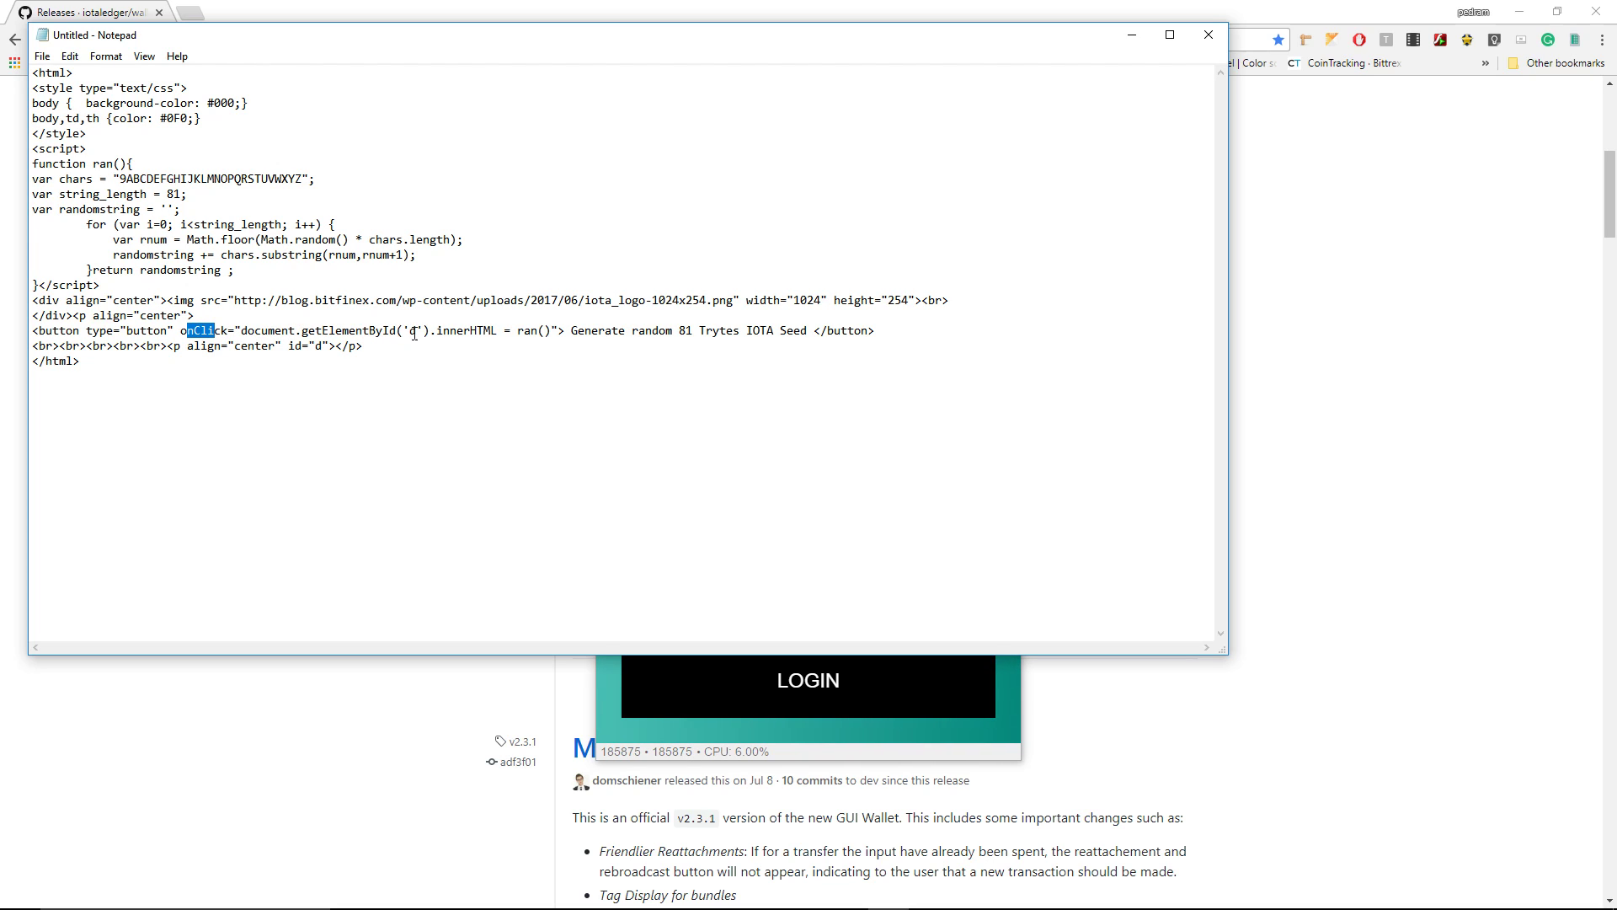
pyautogui.moveTo(552, 331); pyautogui.dragTo(524, 331)
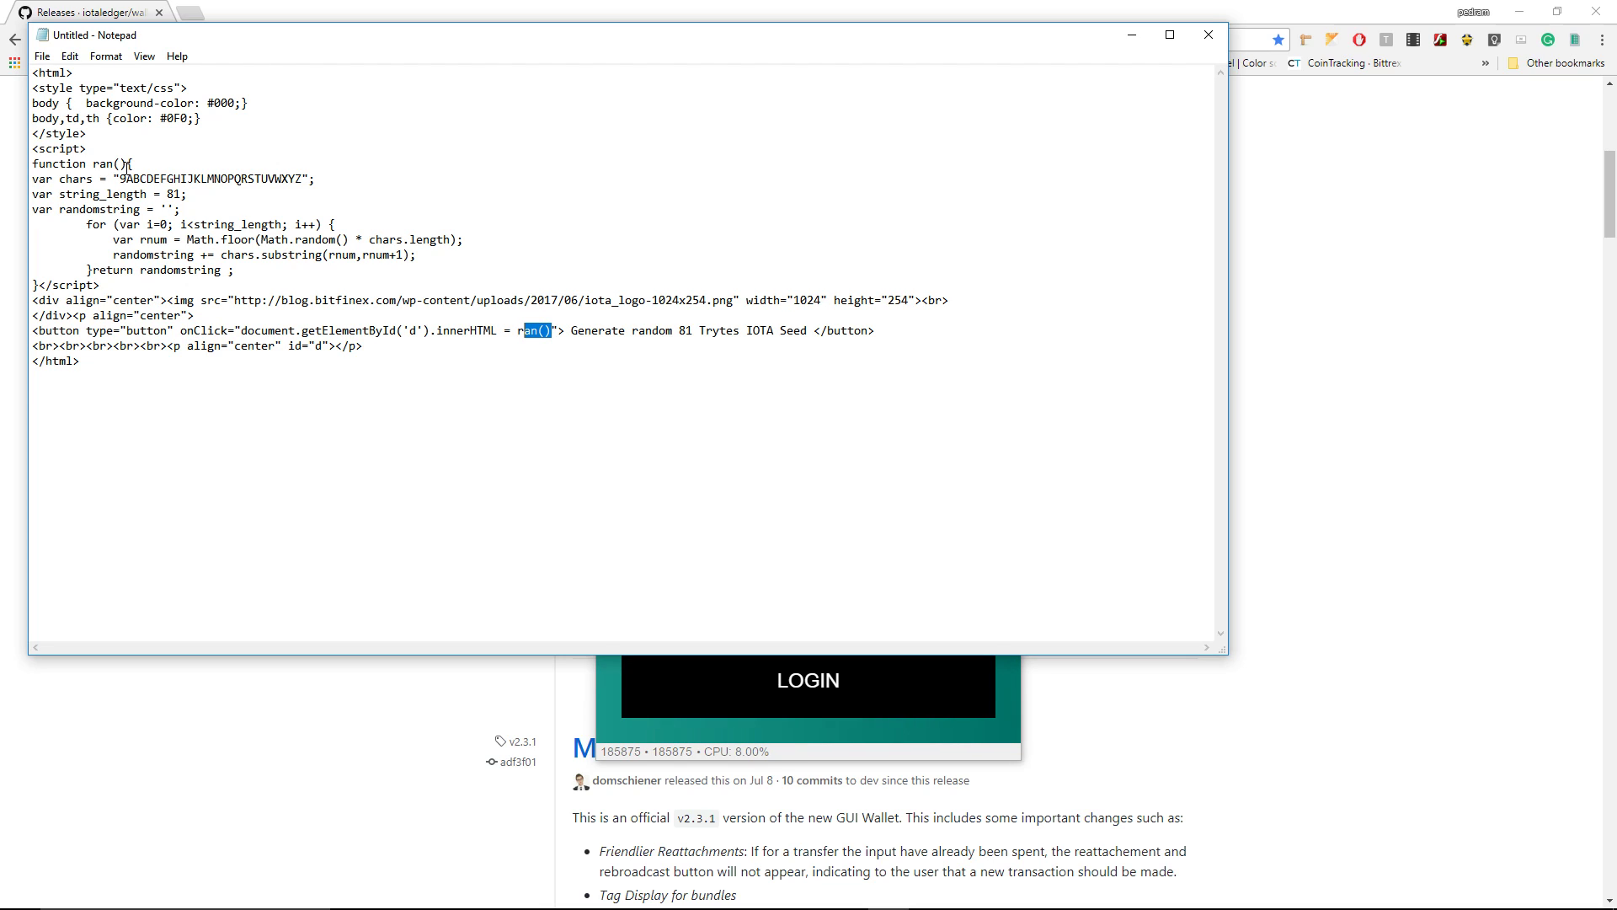
pyautogui.moveTo(127, 164); pyautogui.dragTo(93, 165)
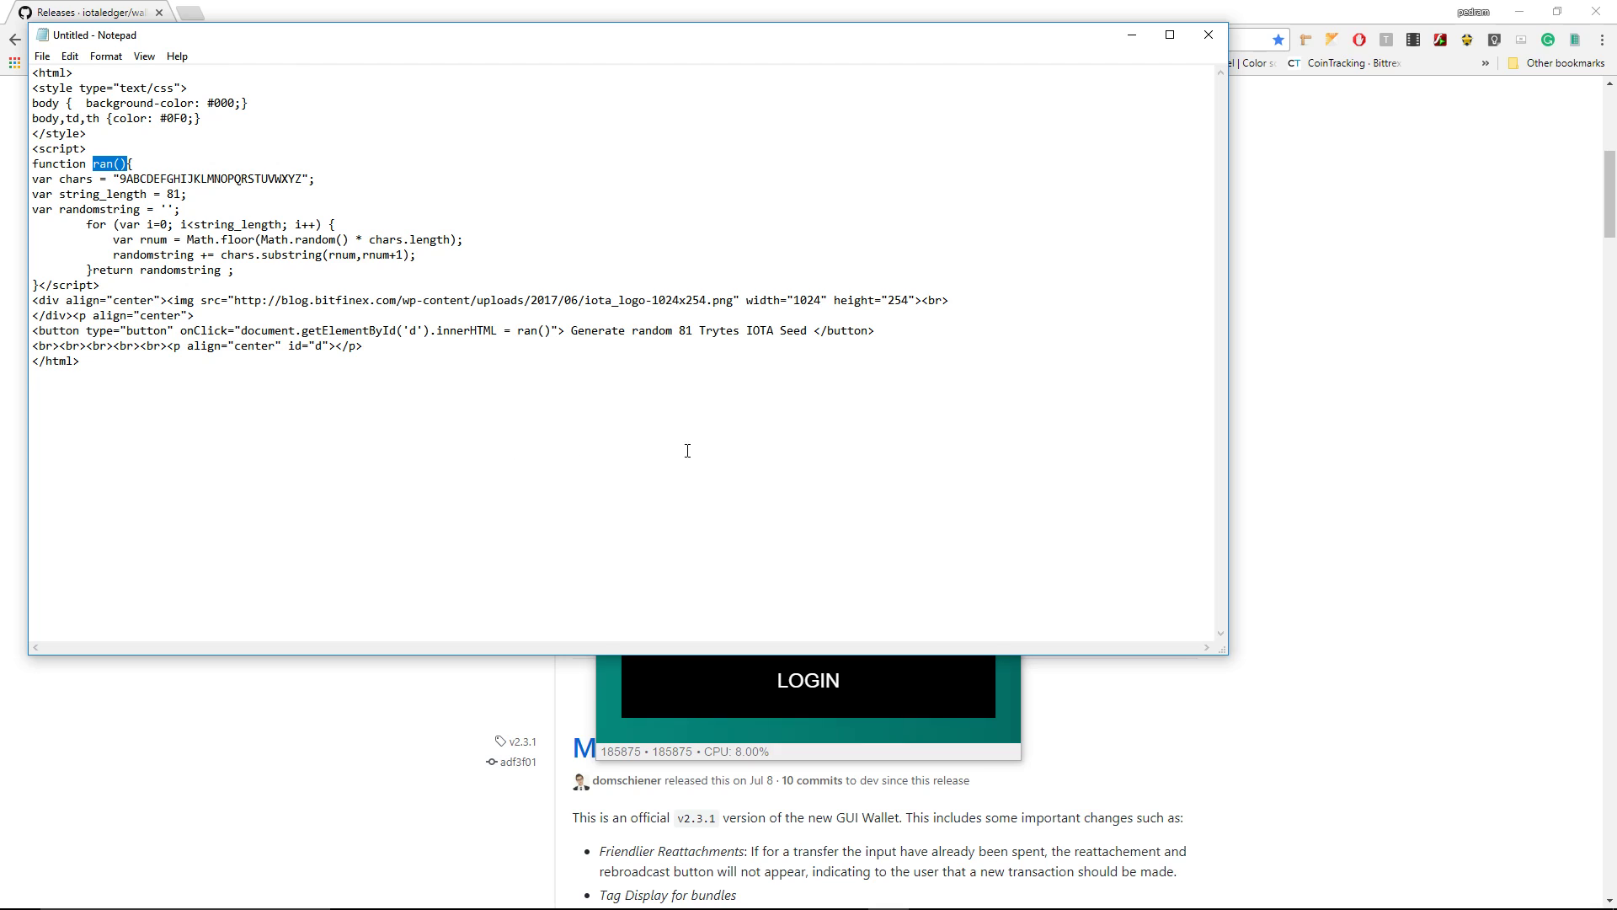
pyautogui.click(813, 469)
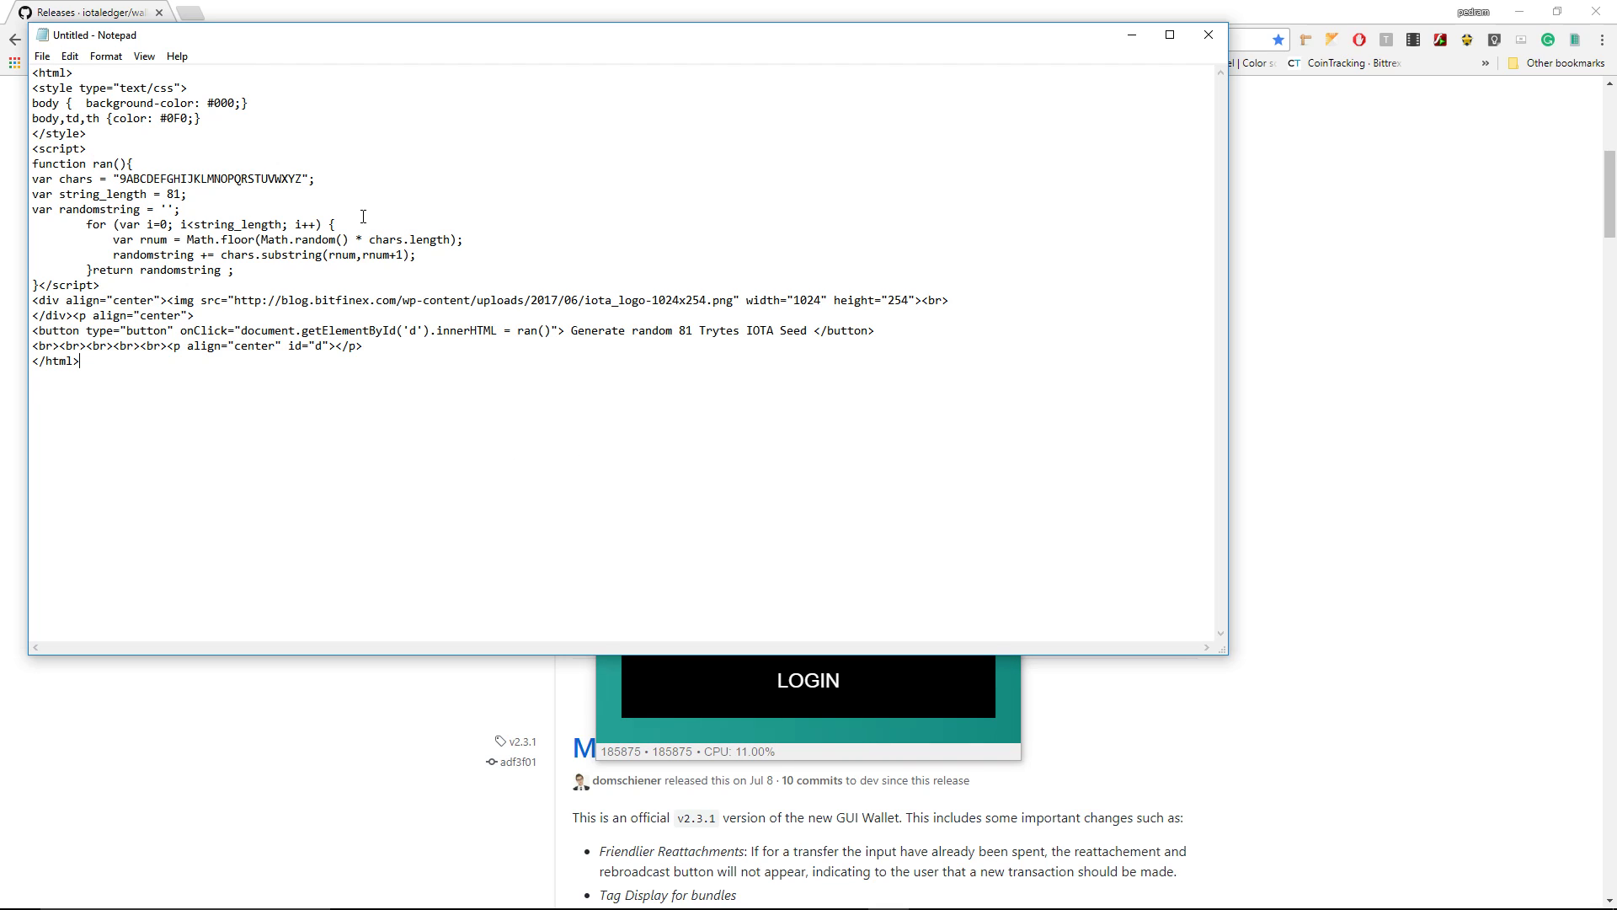
# Save the Notepad code to the Desktop as iota-seeder.html, then minimize the browser
pyautogui.click(42, 57)
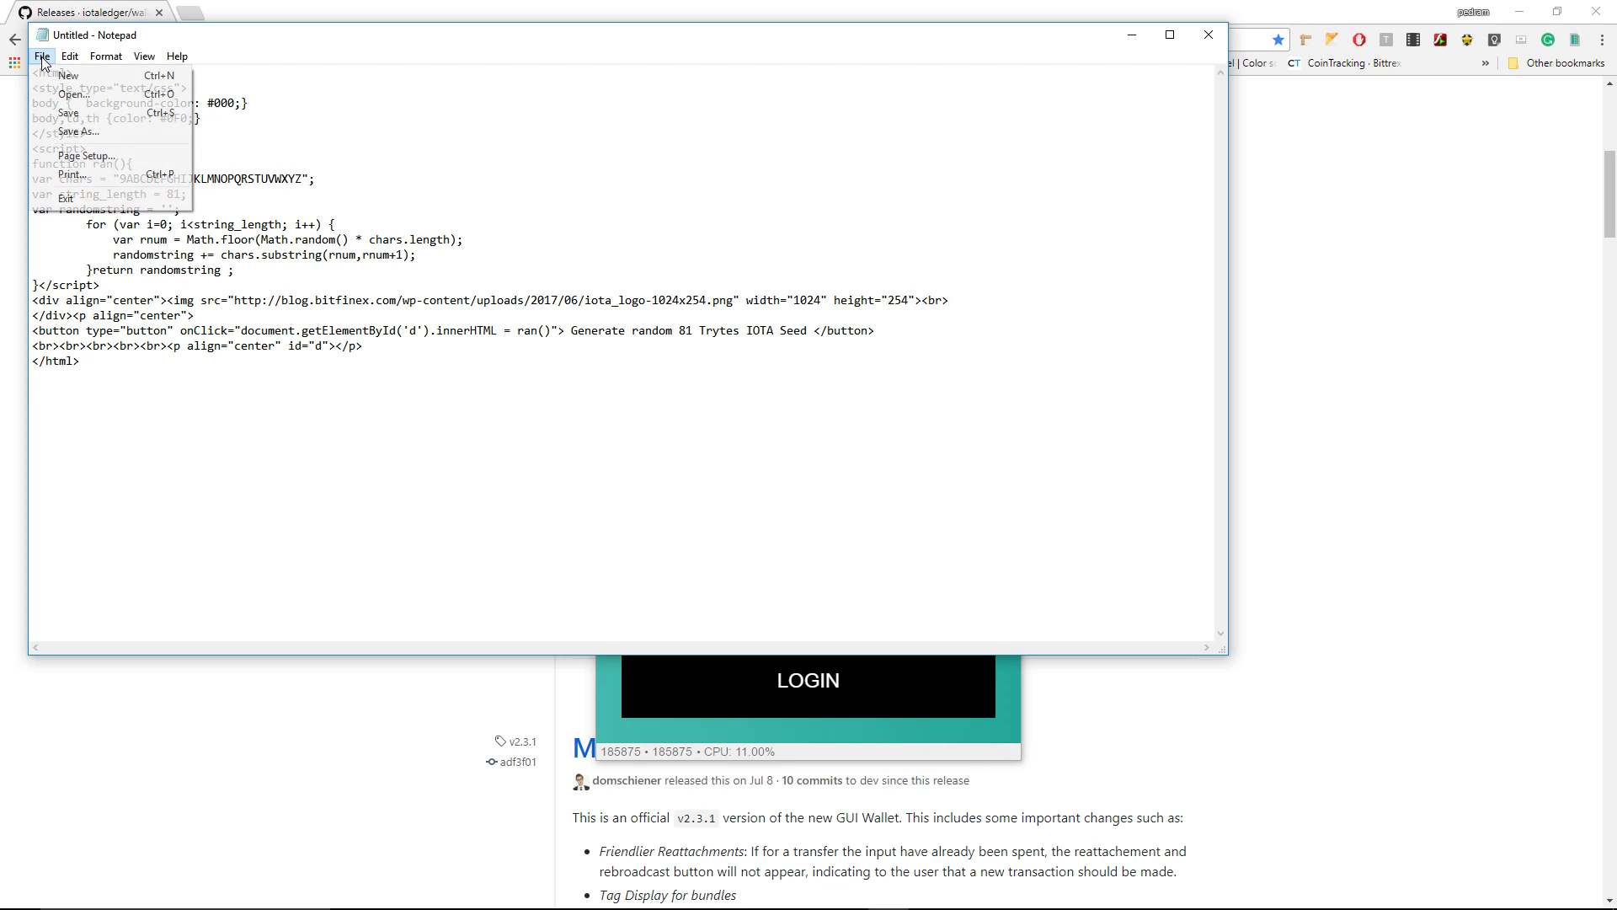
pyautogui.click(78, 132)
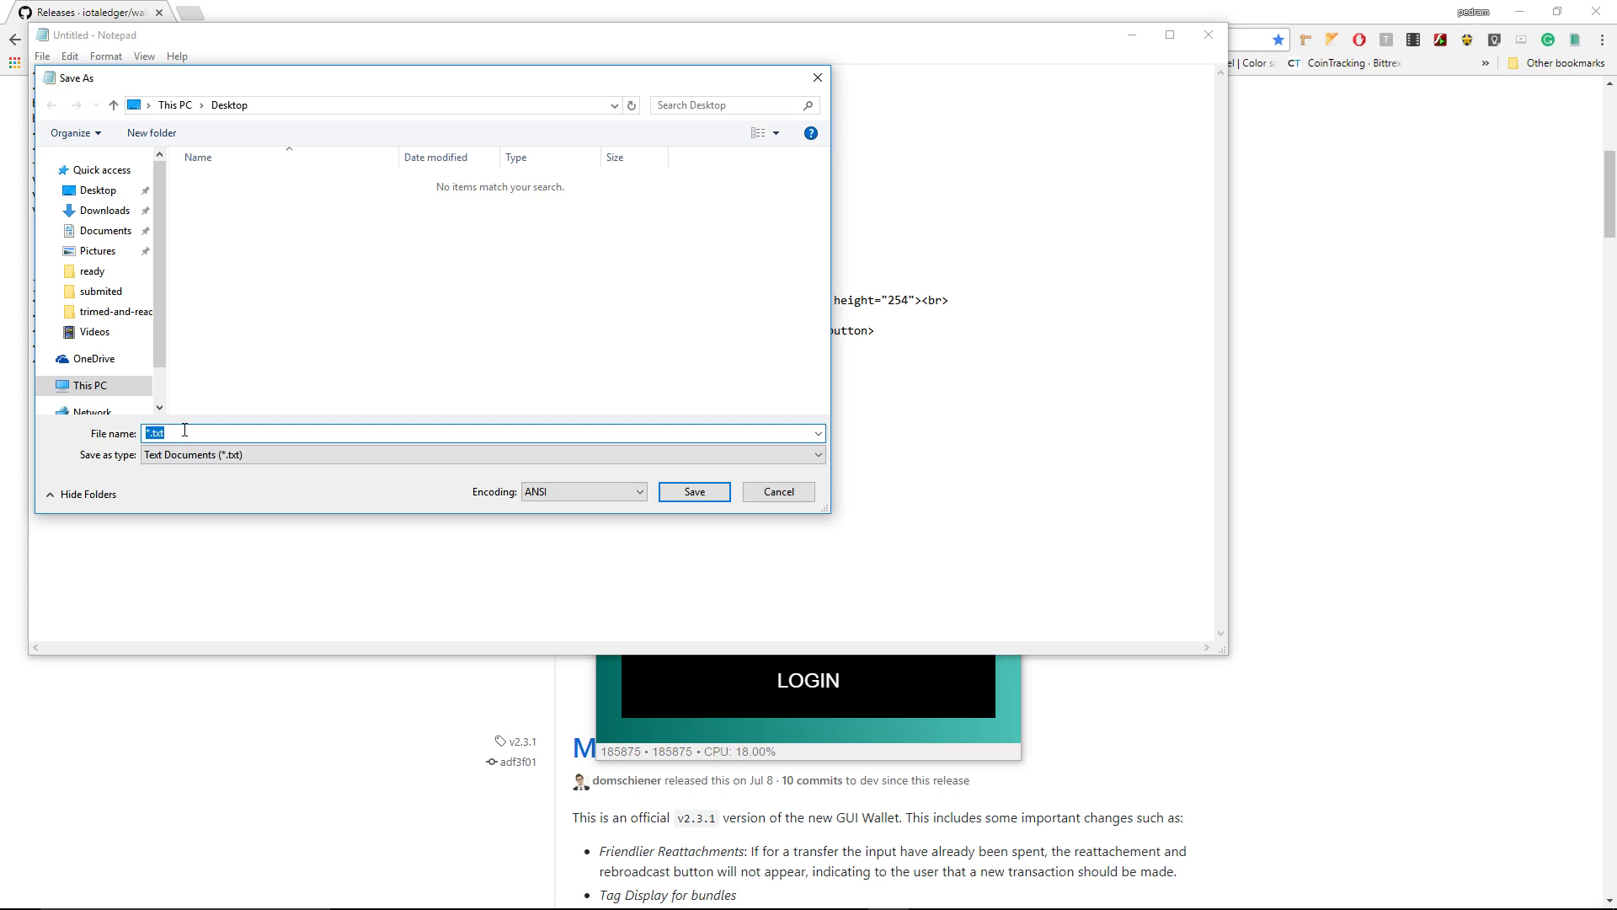
pyautogui.write('iota-seeder.html')
pyautogui.click(662, 497)
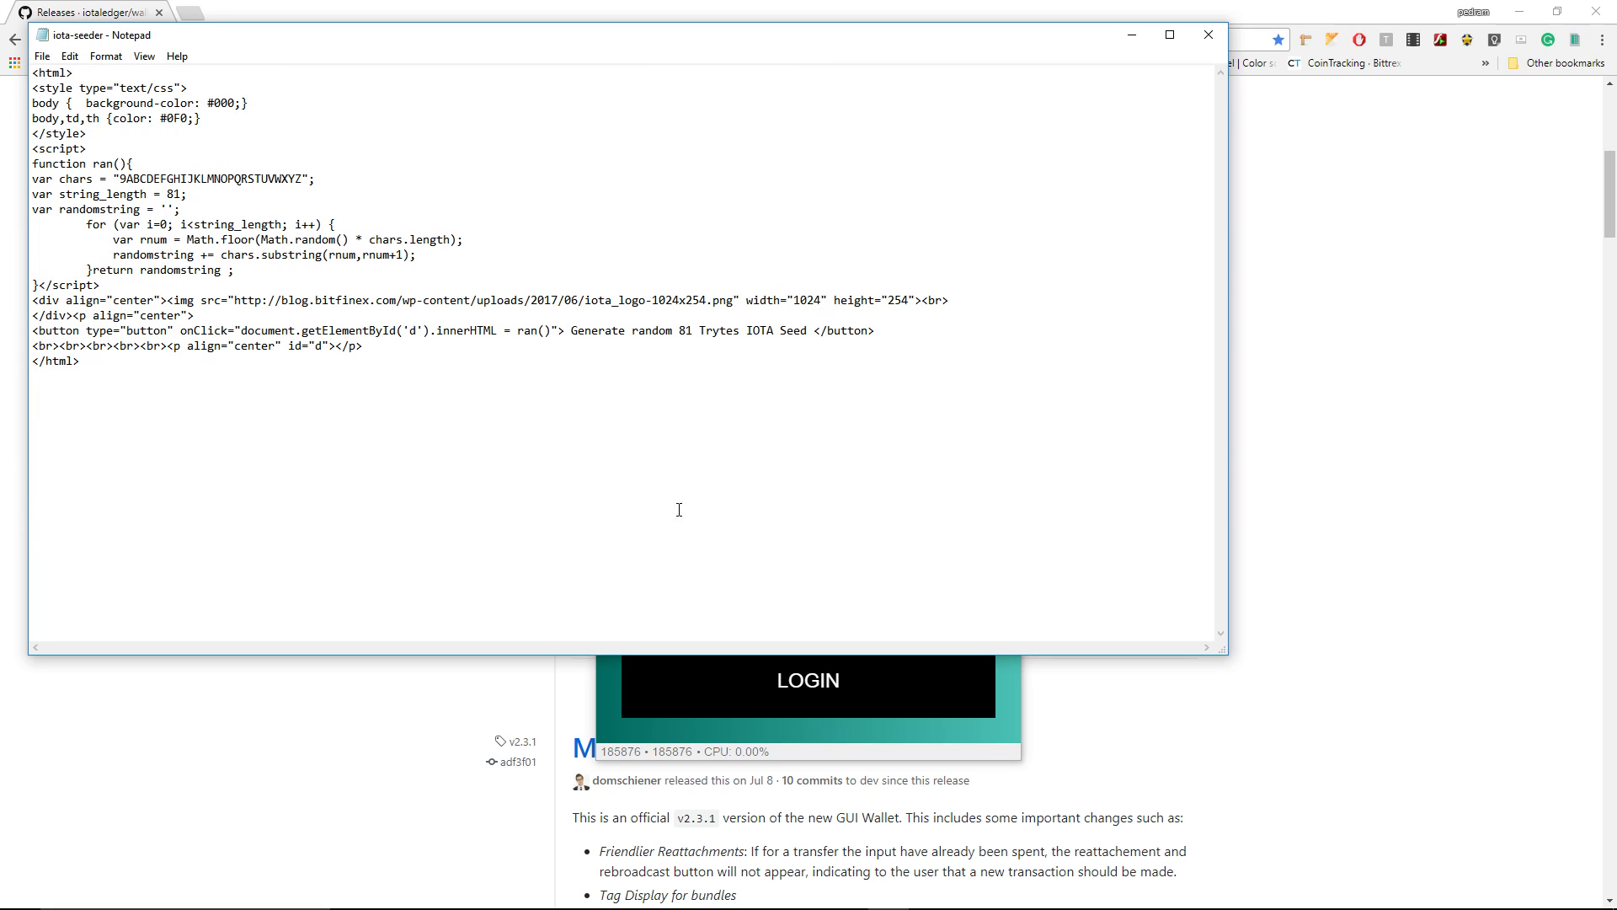
pyautogui.click(440, 816)
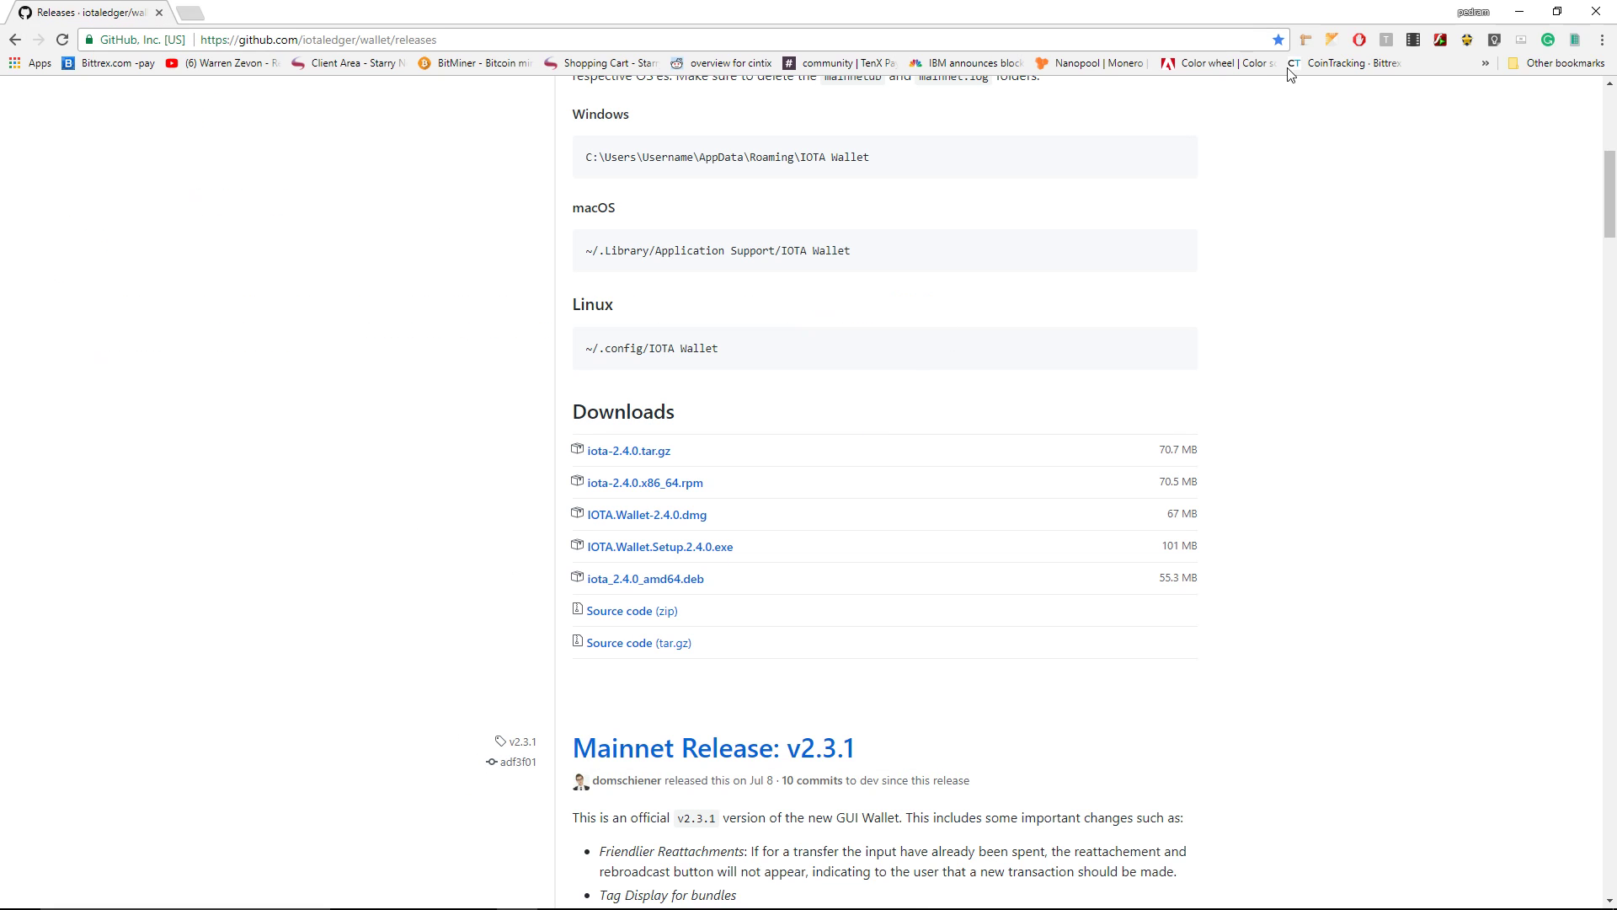
pyautogui.click(1516, 11)
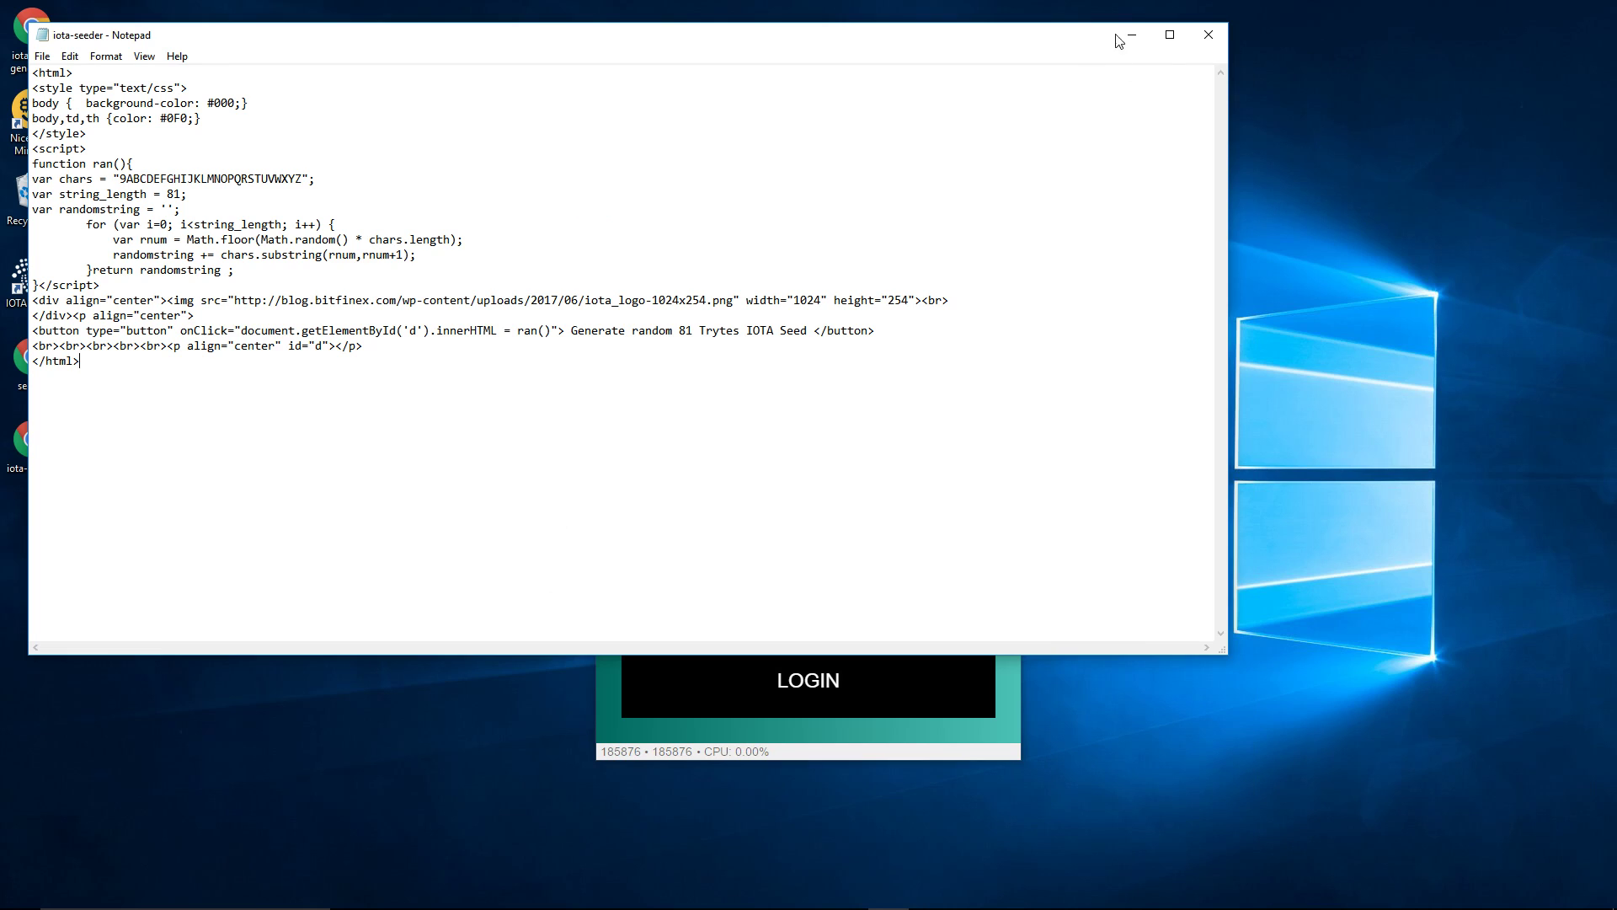
# Open iota-seeder.html from the desktop in Google Chrome
pyautogui.click(1131, 34)
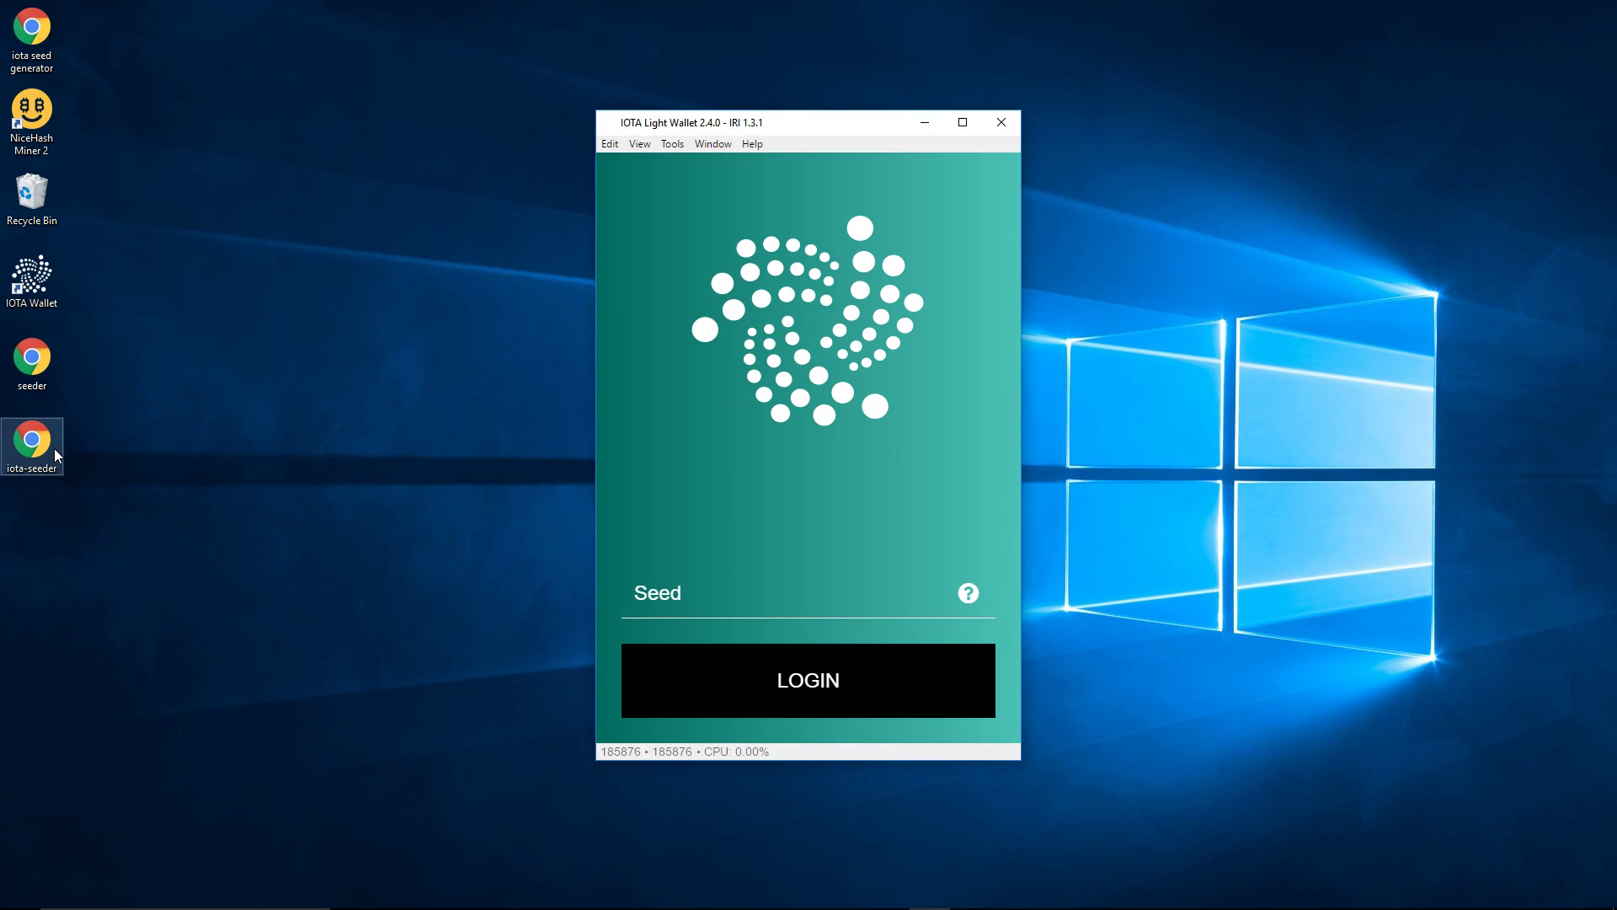
pyautogui.click(30, 451)
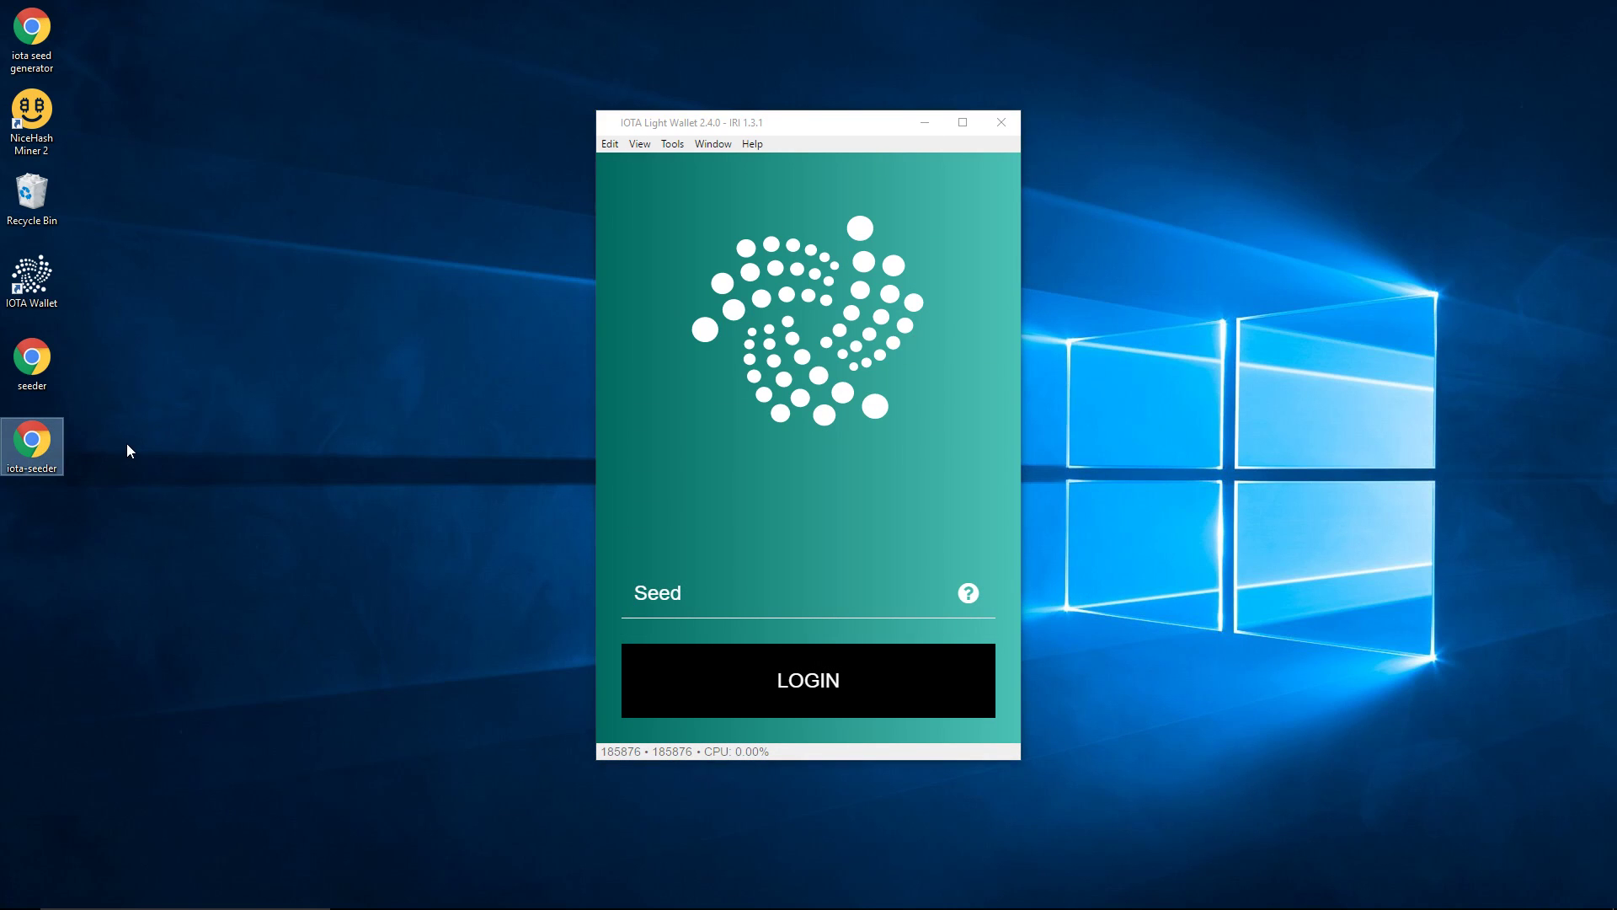
pyautogui.doubleClick(47, 441)
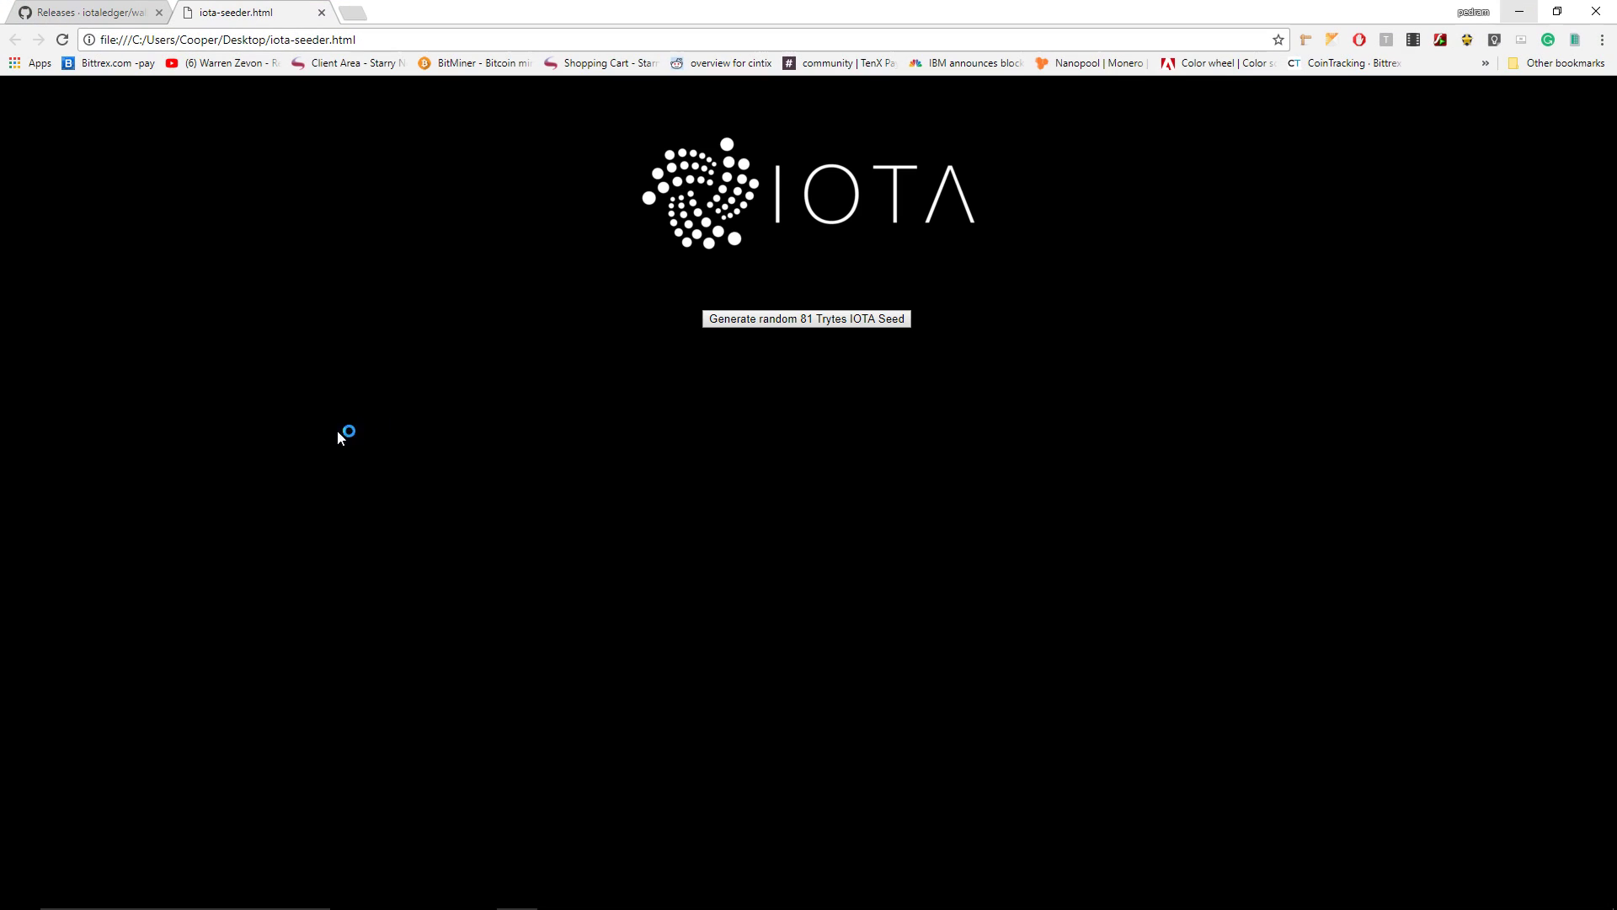
# Generate several random 81-tryte IOTA seeds on the seeder page
pyautogui.click(830, 324)
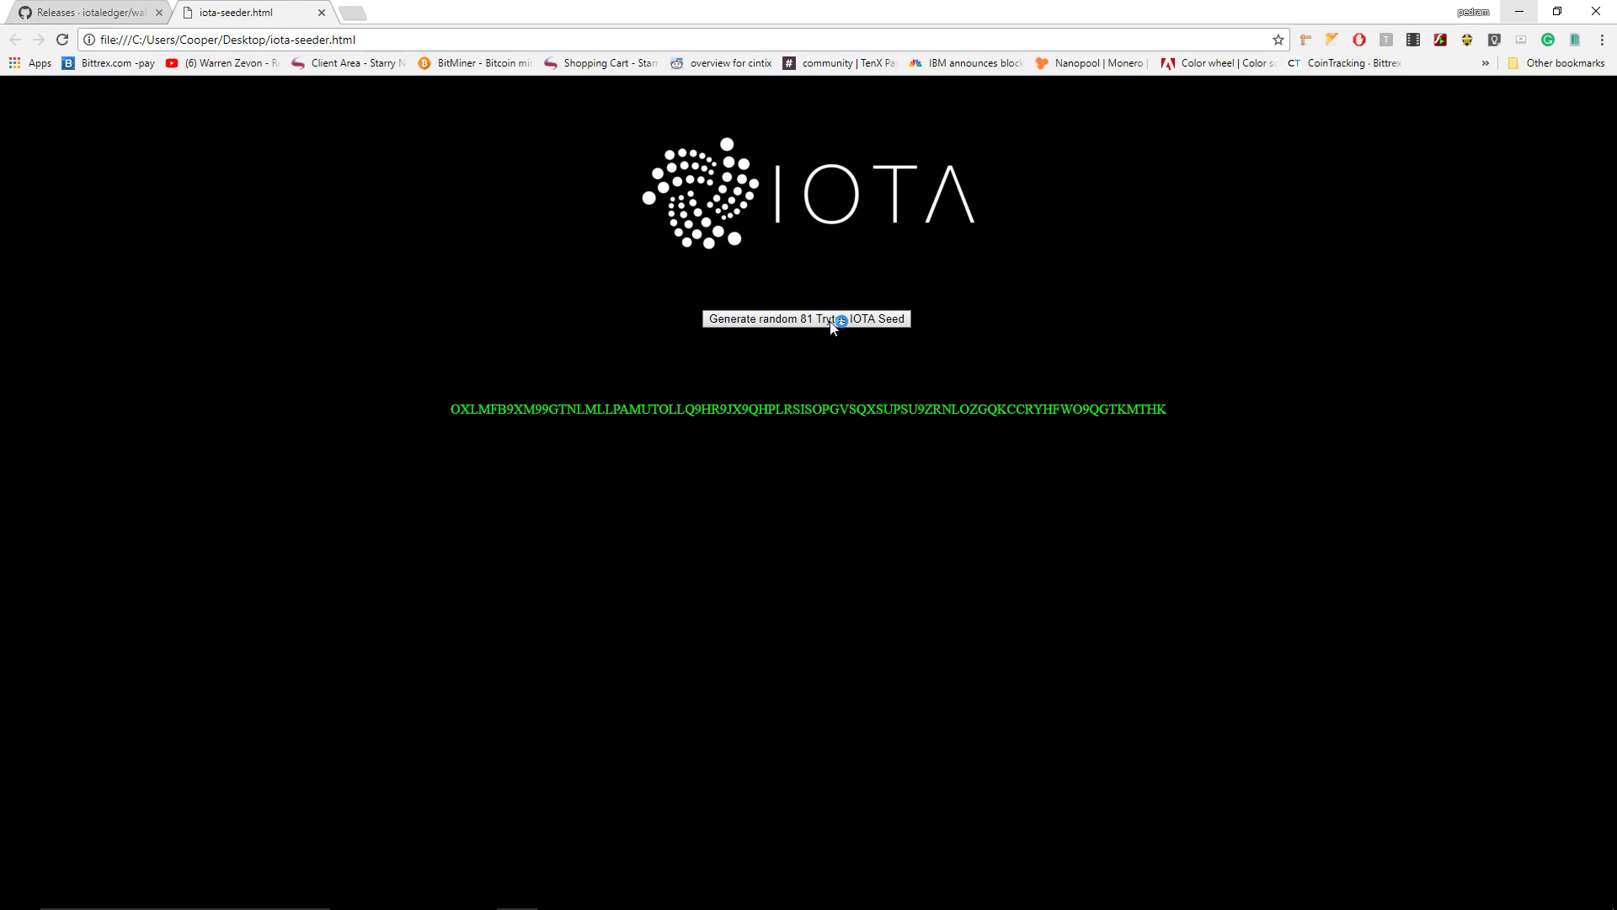
pyautogui.click(831, 324)
pyautogui.click(830, 324)
pyautogui.click(830, 325)
pyautogui.click(830, 324)
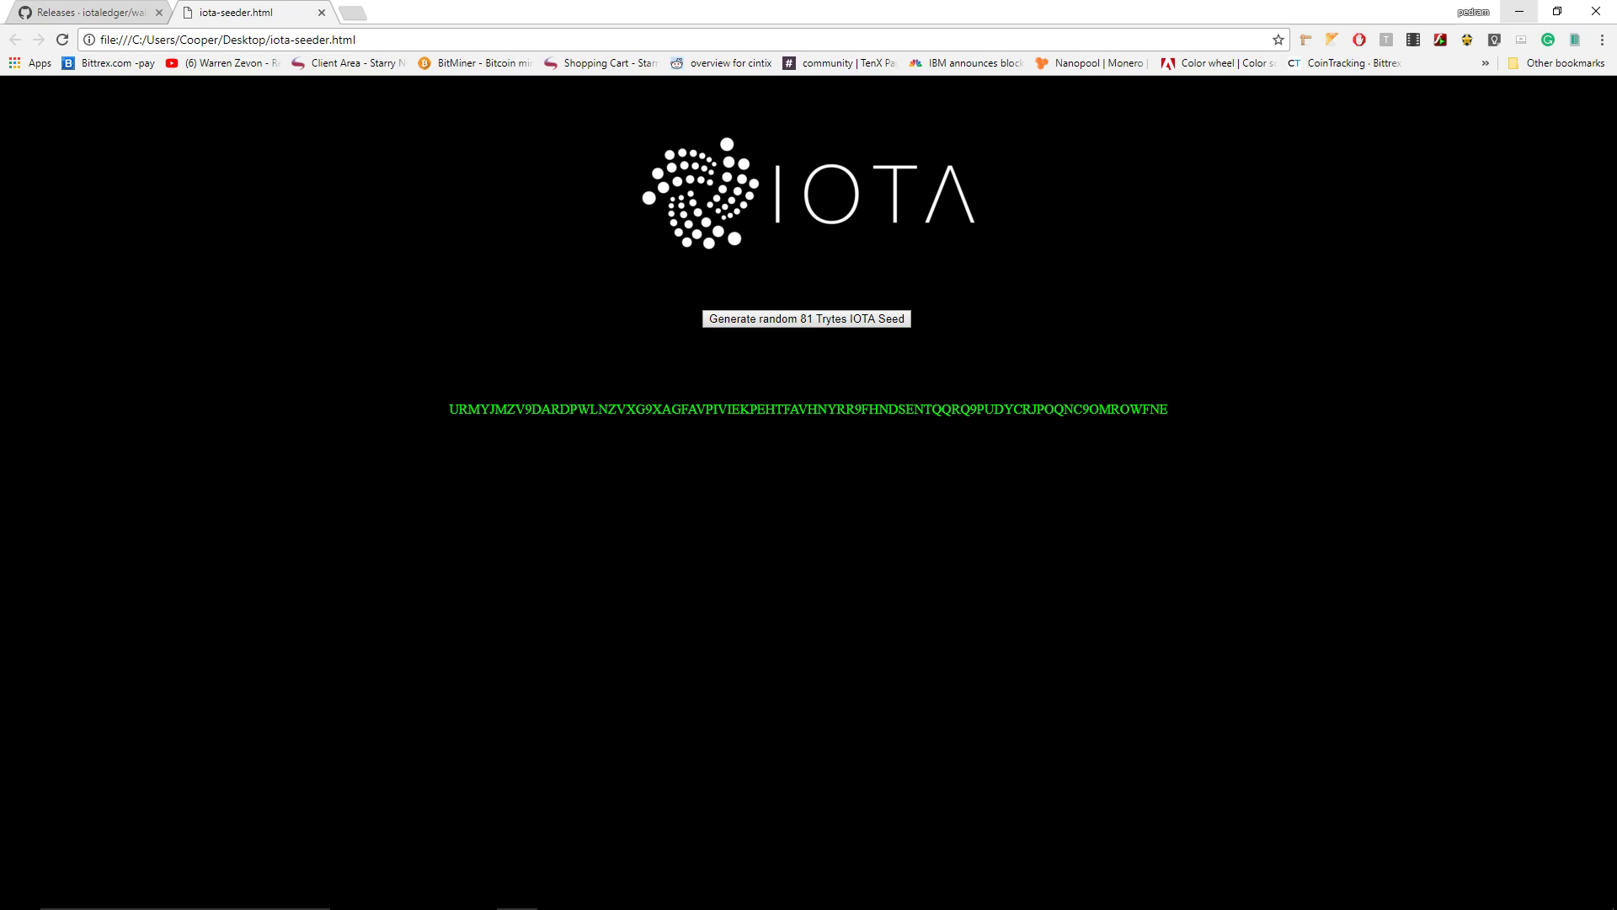
# Disable the Ethernet adapter in Network Connections to take the computer offline
pyautogui.moveTo(1432, 899)
pyautogui.rightClick(1488, 894)
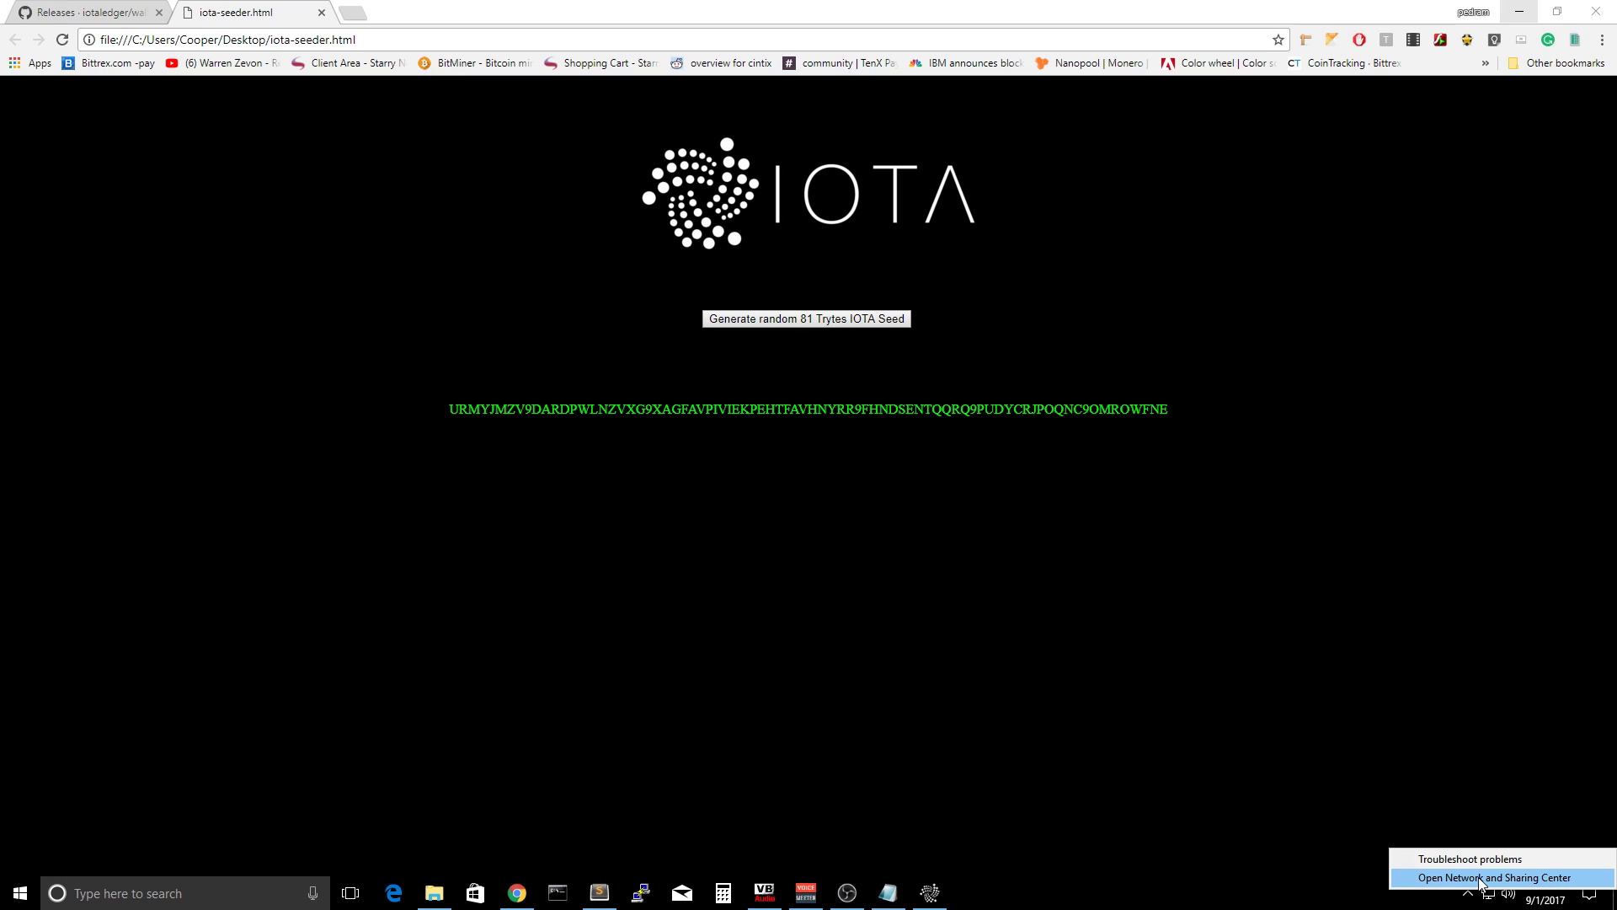
pyautogui.click(1508, 874)
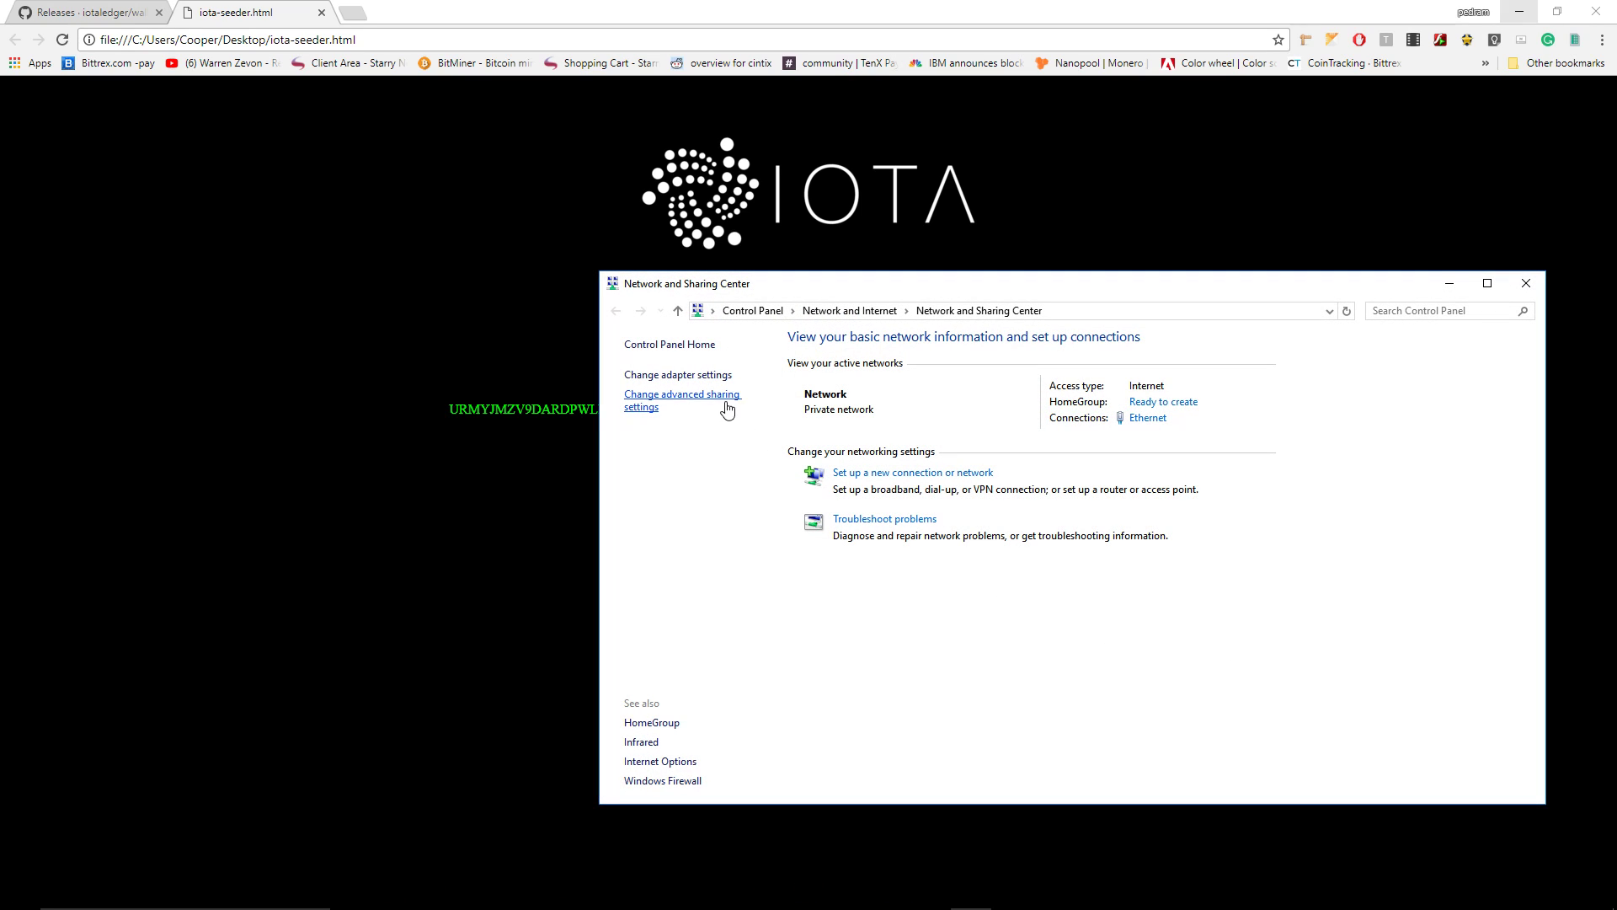
pyautogui.click(716, 372)
pyautogui.rightClick(773, 401)
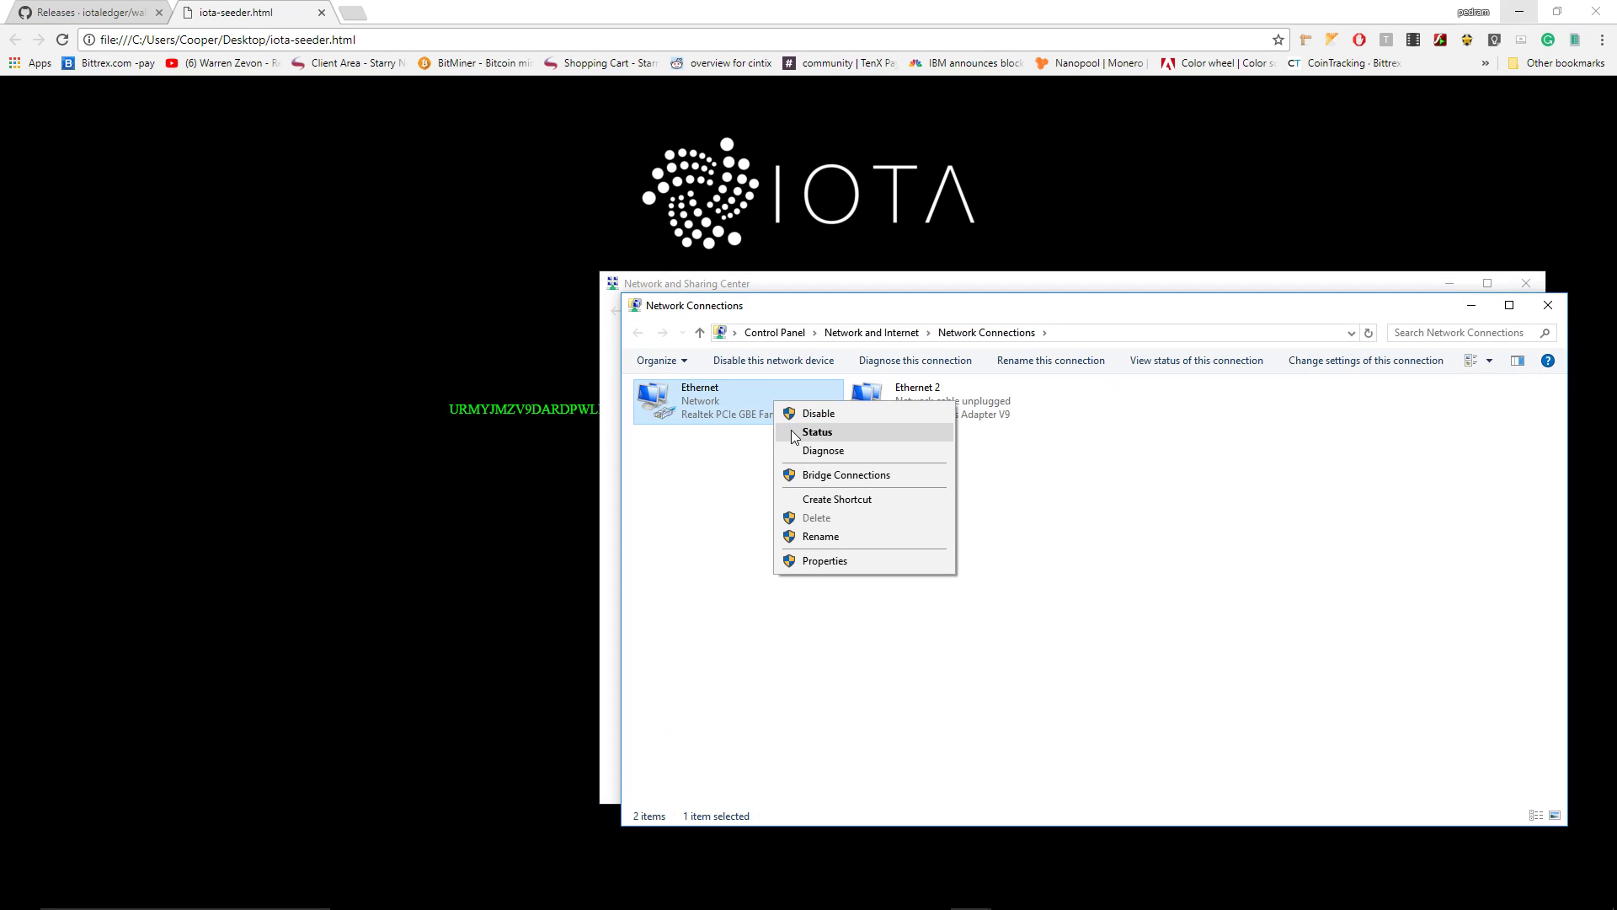
pyautogui.click(801, 412)
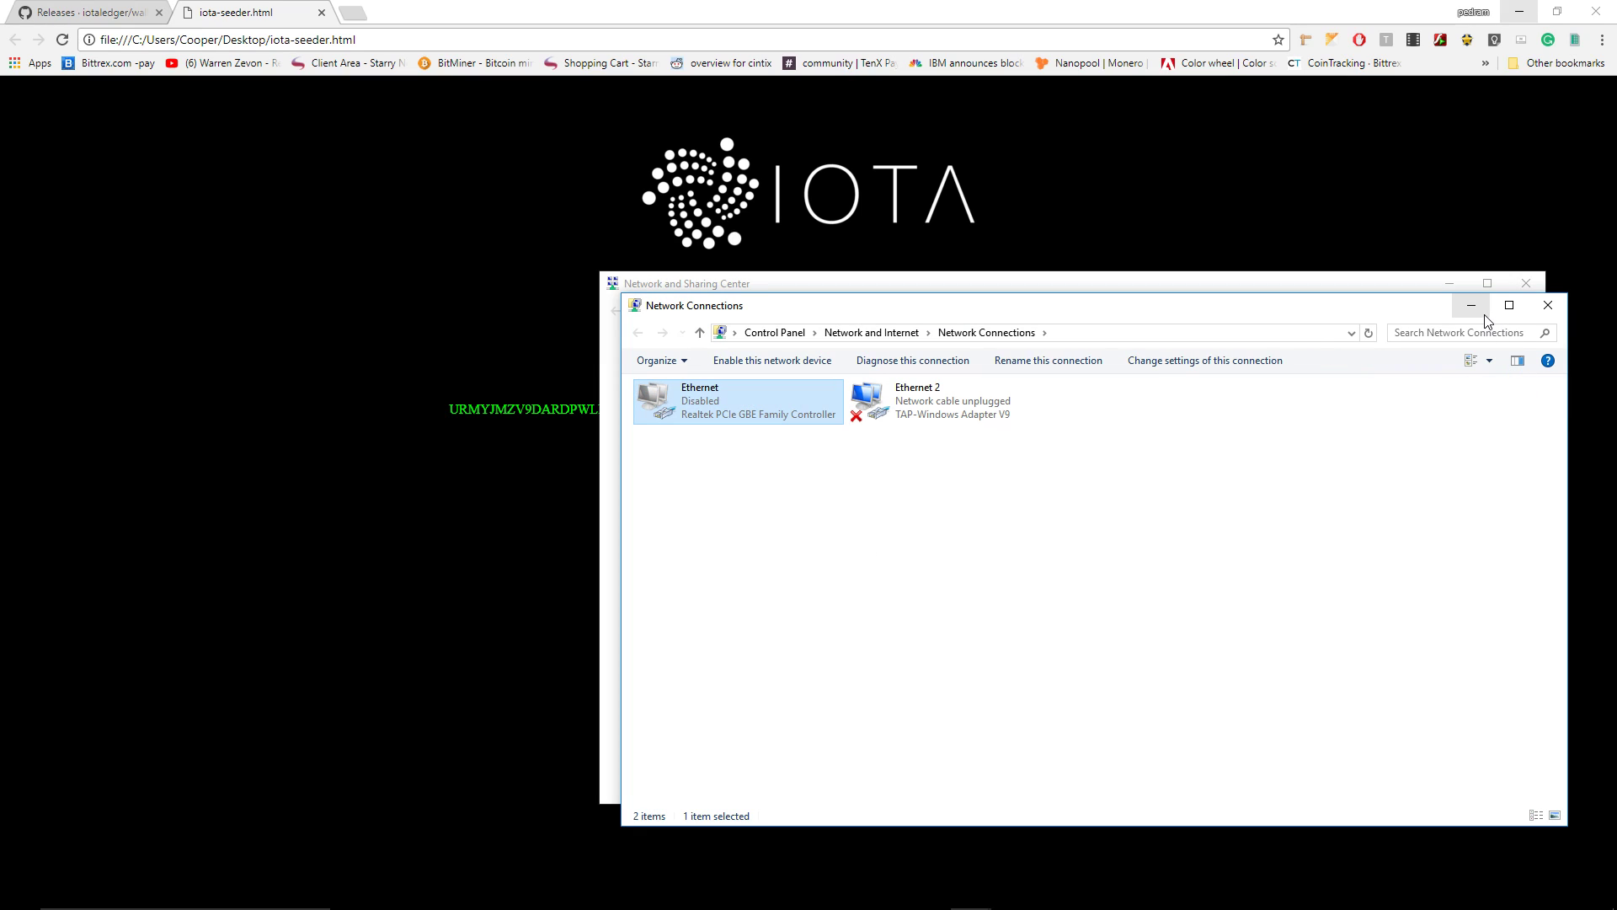
# Close the network windows, generate a new 81-tryte seed offline, and select it
pyautogui.click(1465, 302)
pyautogui.click(1448, 288)
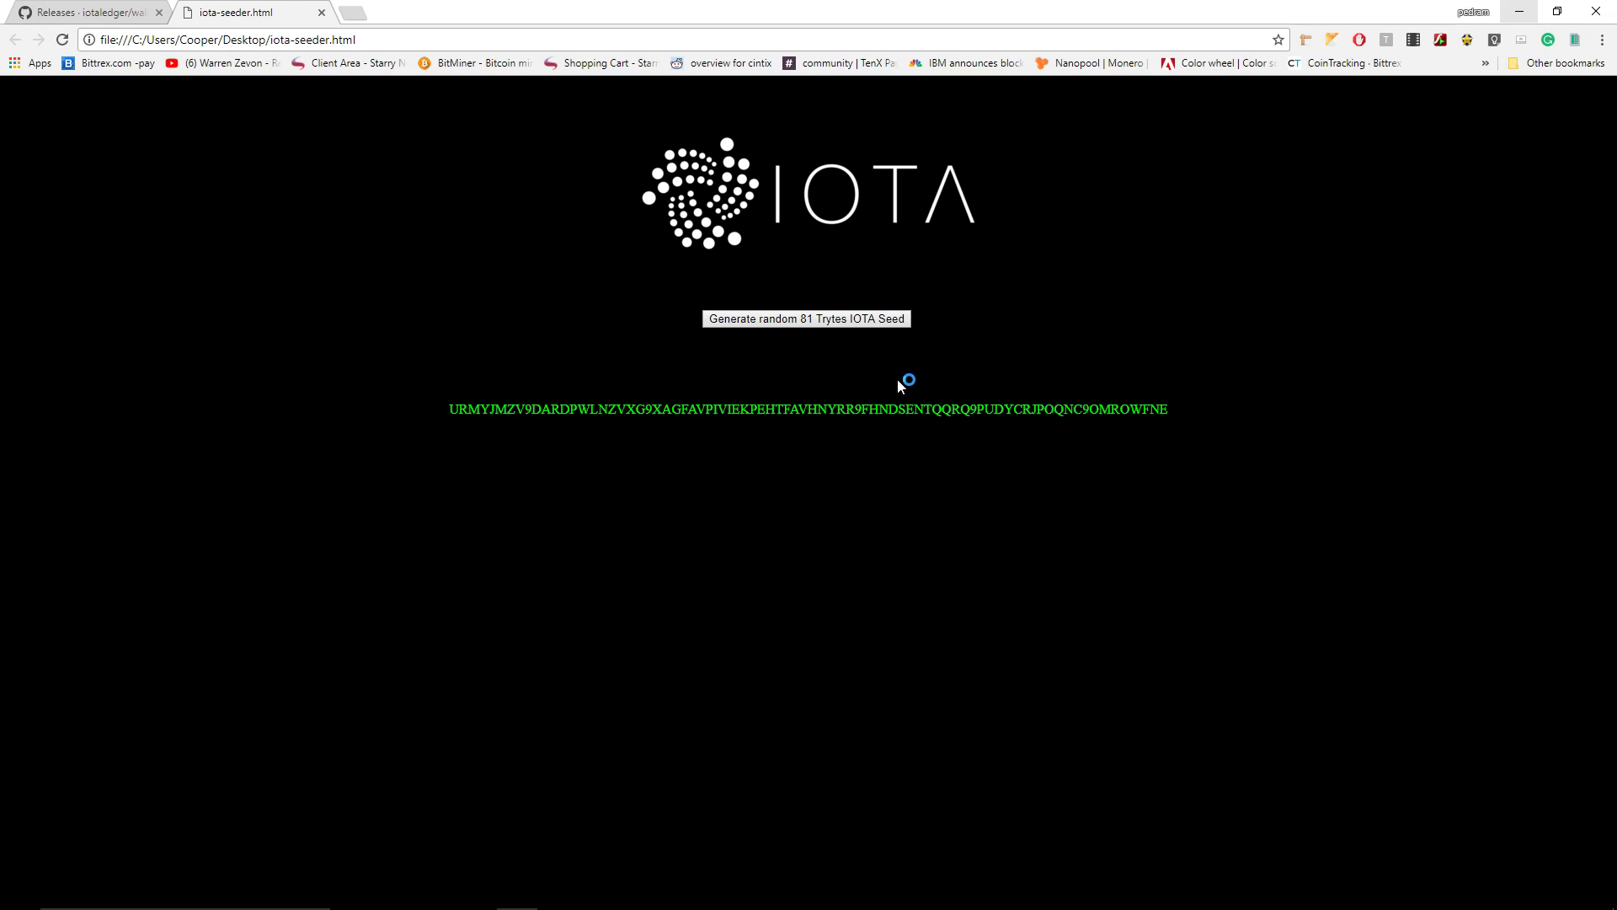
pyautogui.click(807, 319)
pyautogui.moveTo(1171, 411); pyautogui.dragTo(457, 416)
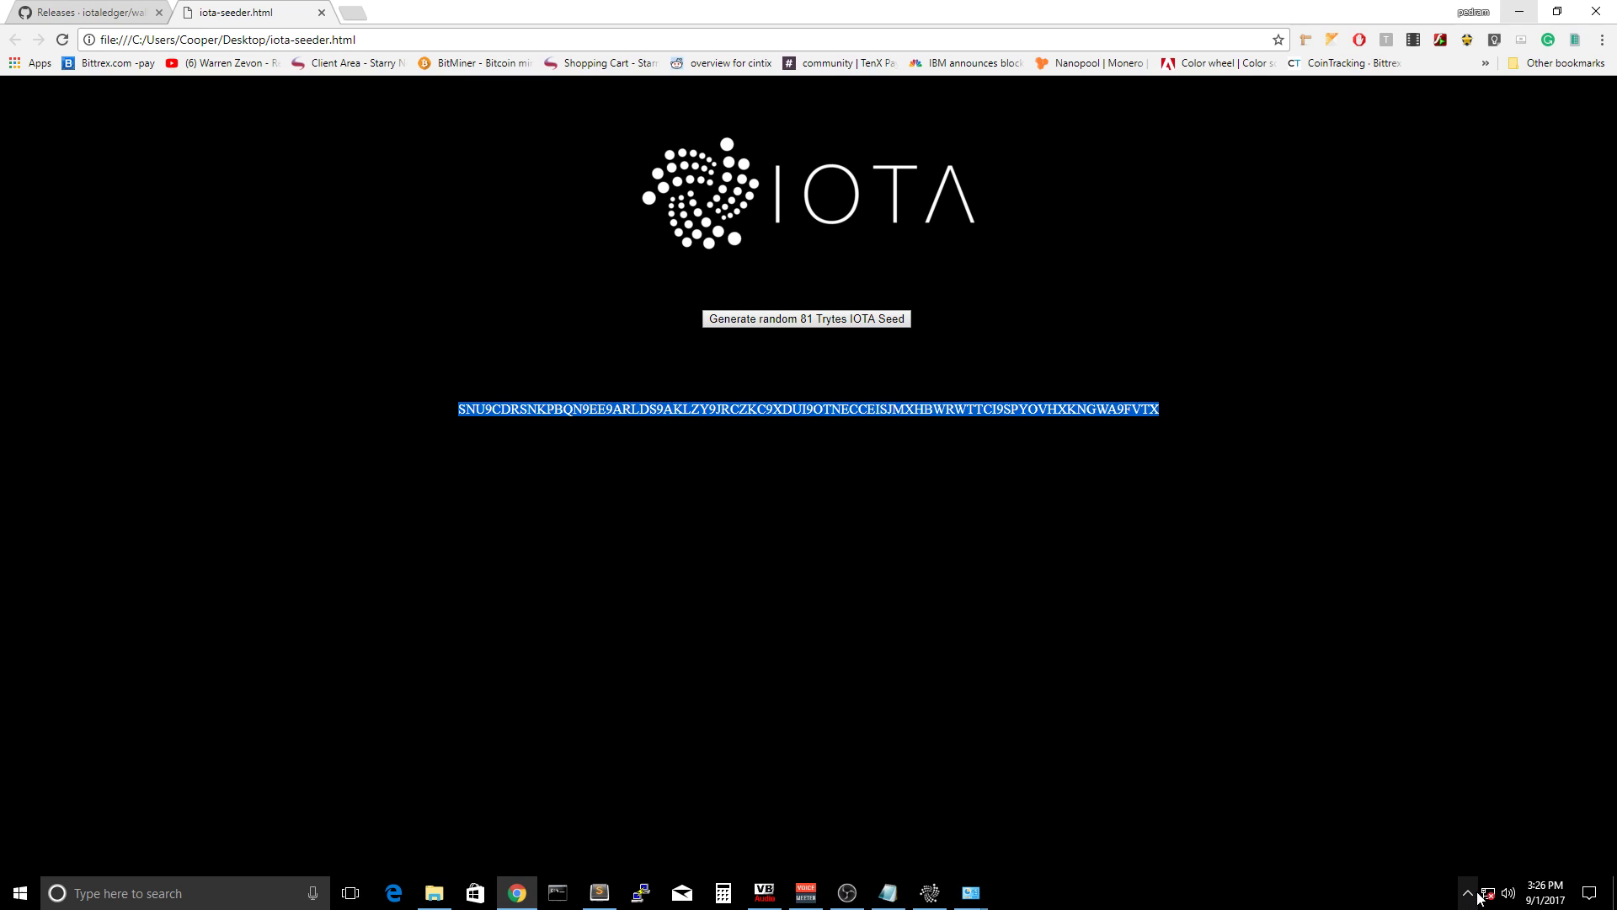
# Open the network adapter list and close the seed generator page
pyautogui.rightClick(1481, 896)
pyautogui.click(1474, 878)
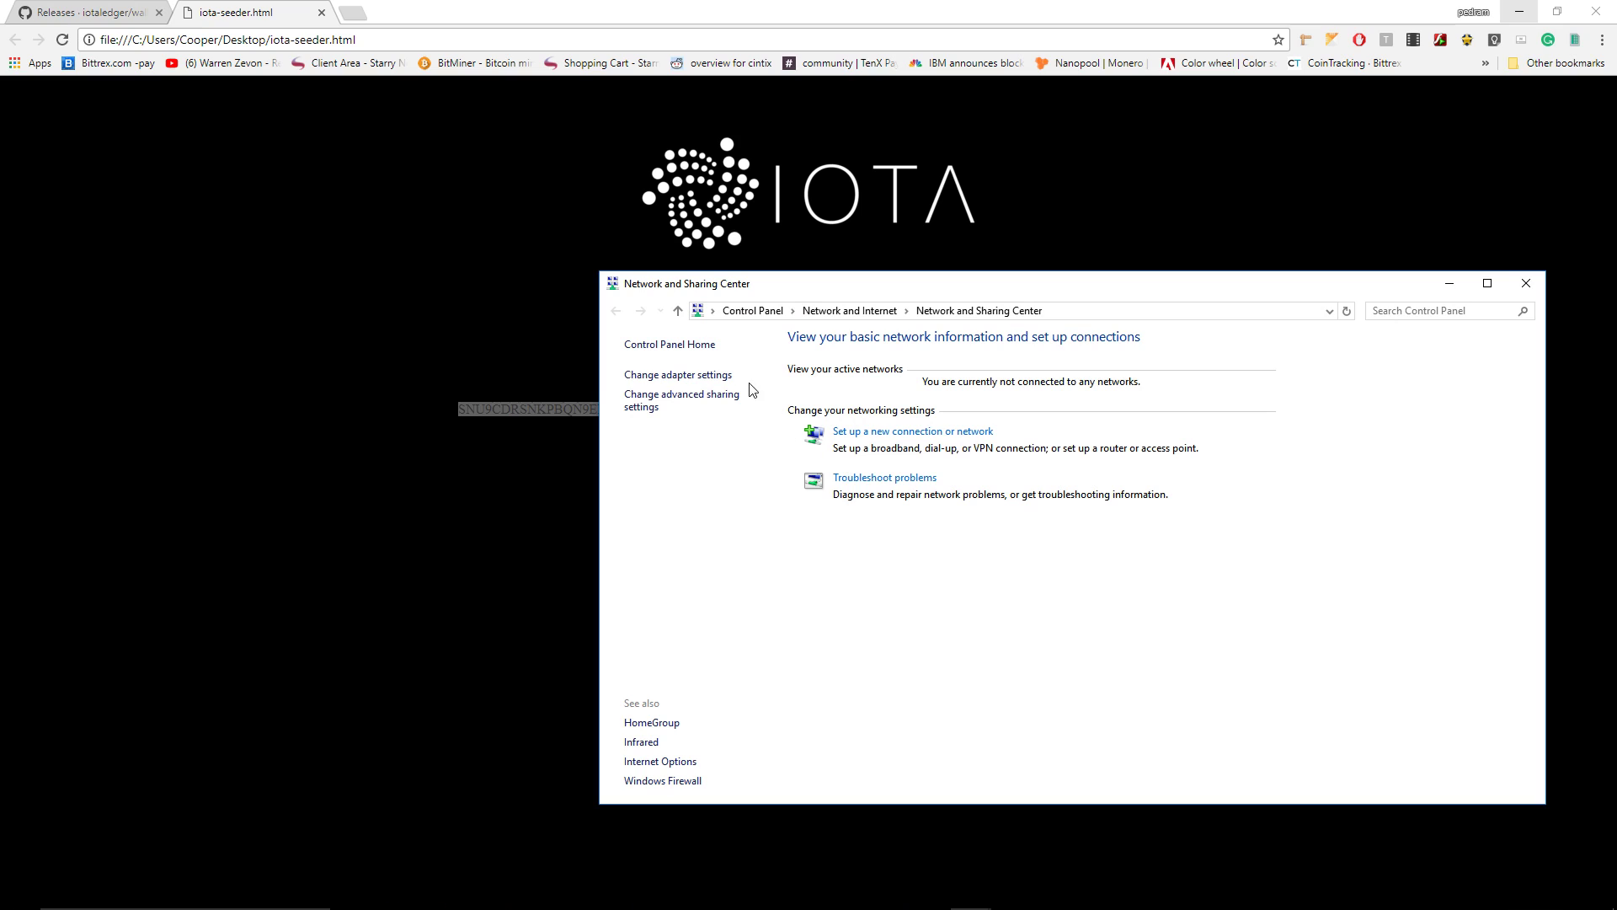
pyautogui.click(678, 375)
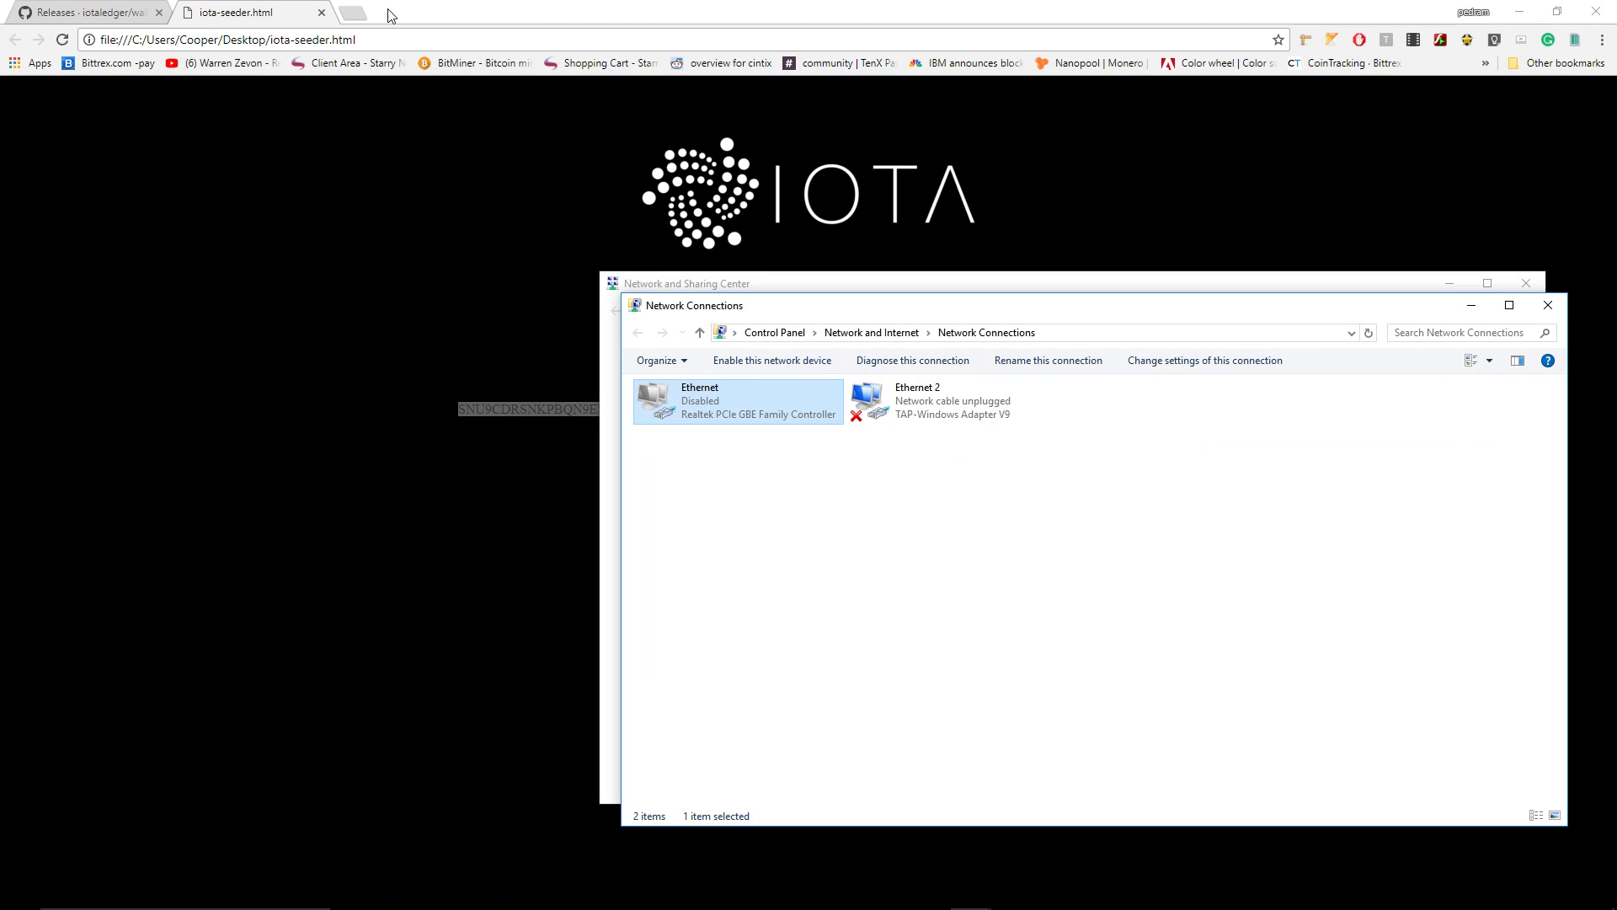
pyautogui.click(321, 13)
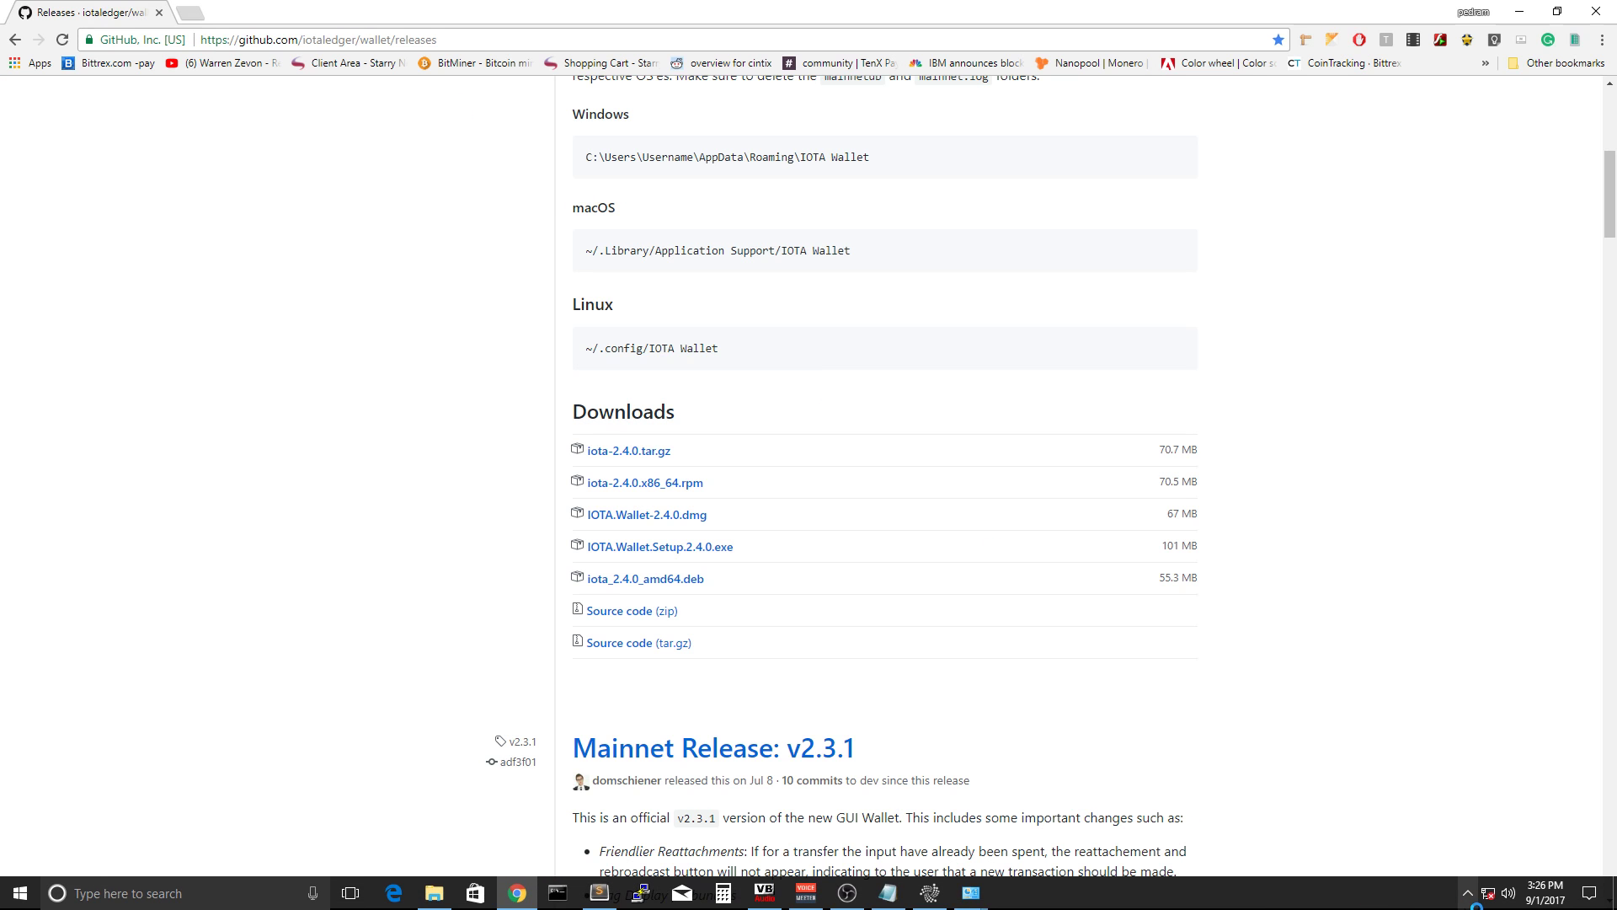
# Re-enable the Ethernet adapter and close the Network Connections window
pyautogui.moveTo(971, 893)
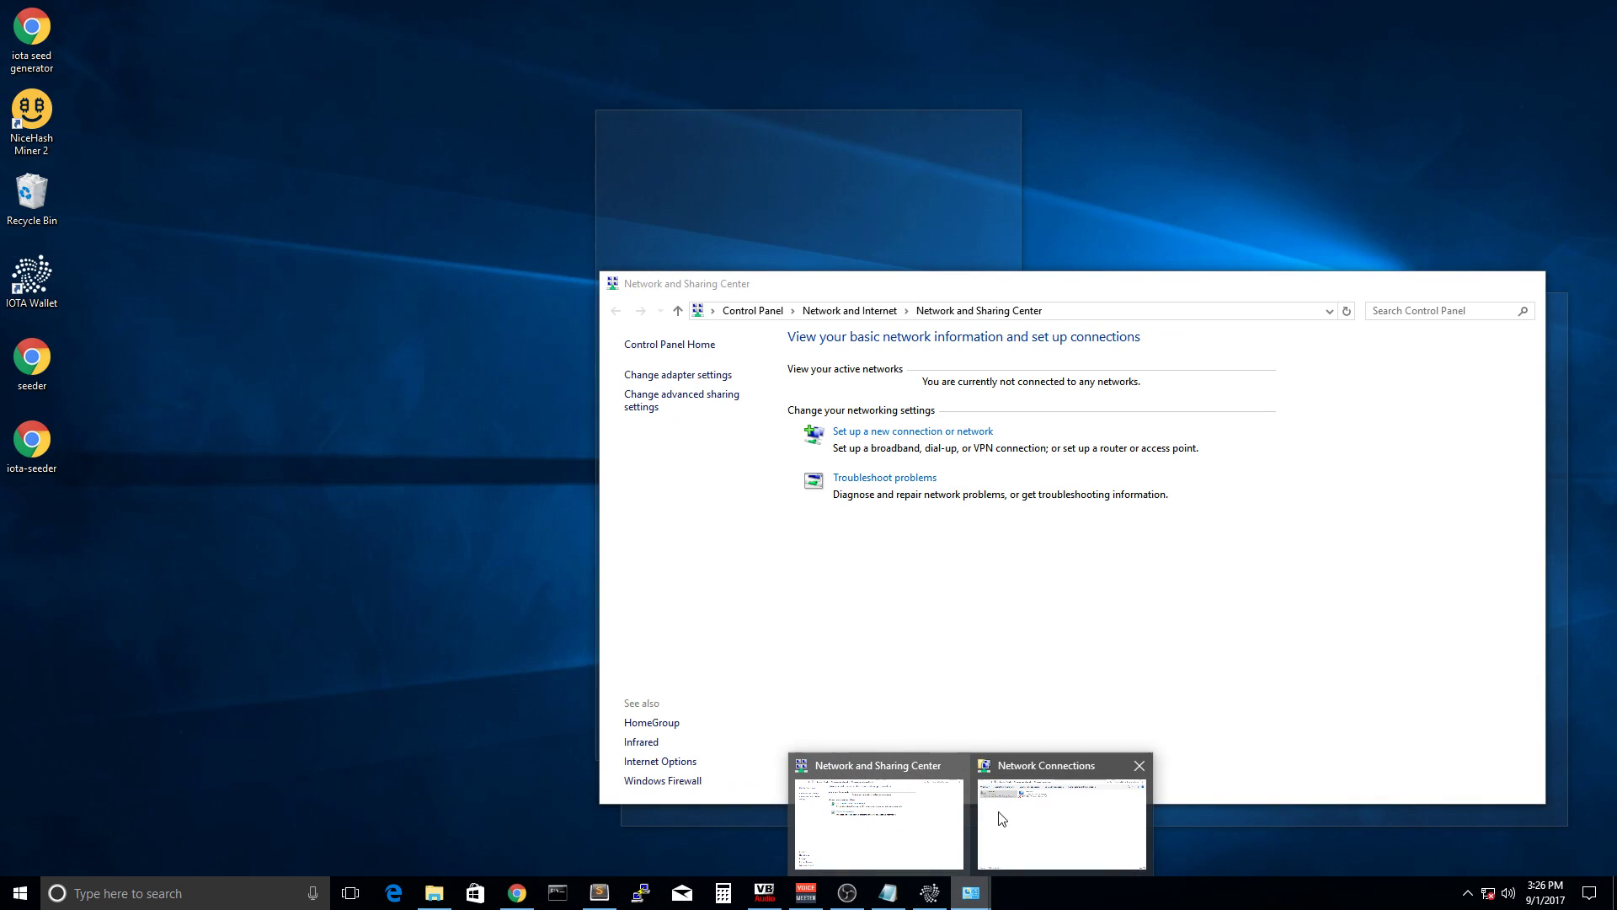
pyautogui.click(1001, 819)
pyautogui.rightClick(741, 407)
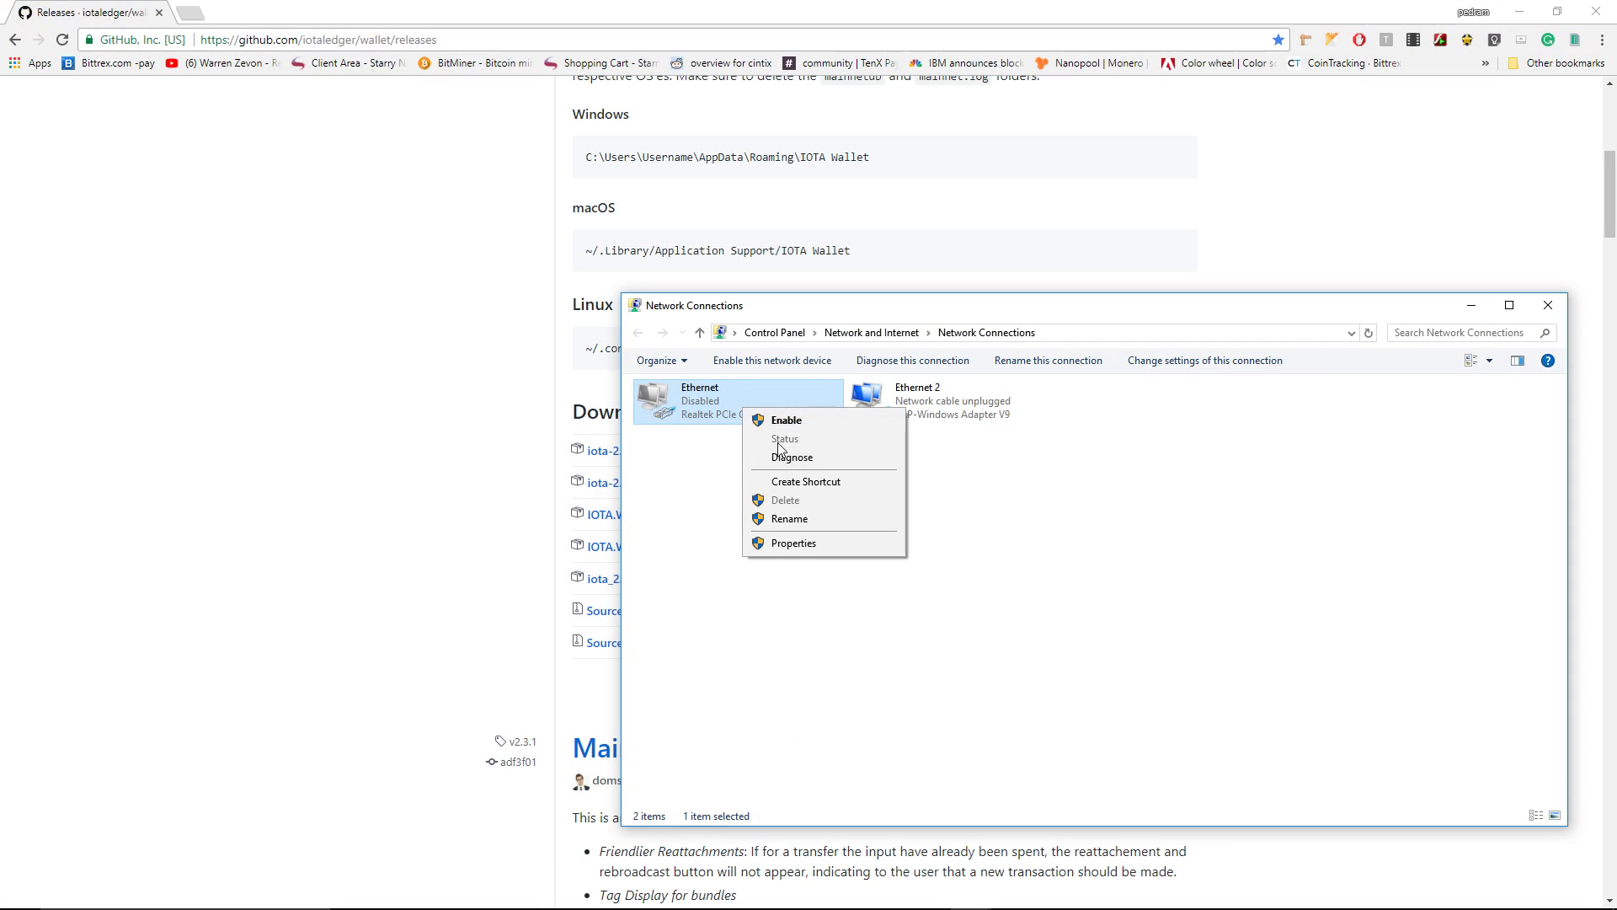
pyautogui.click(782, 420)
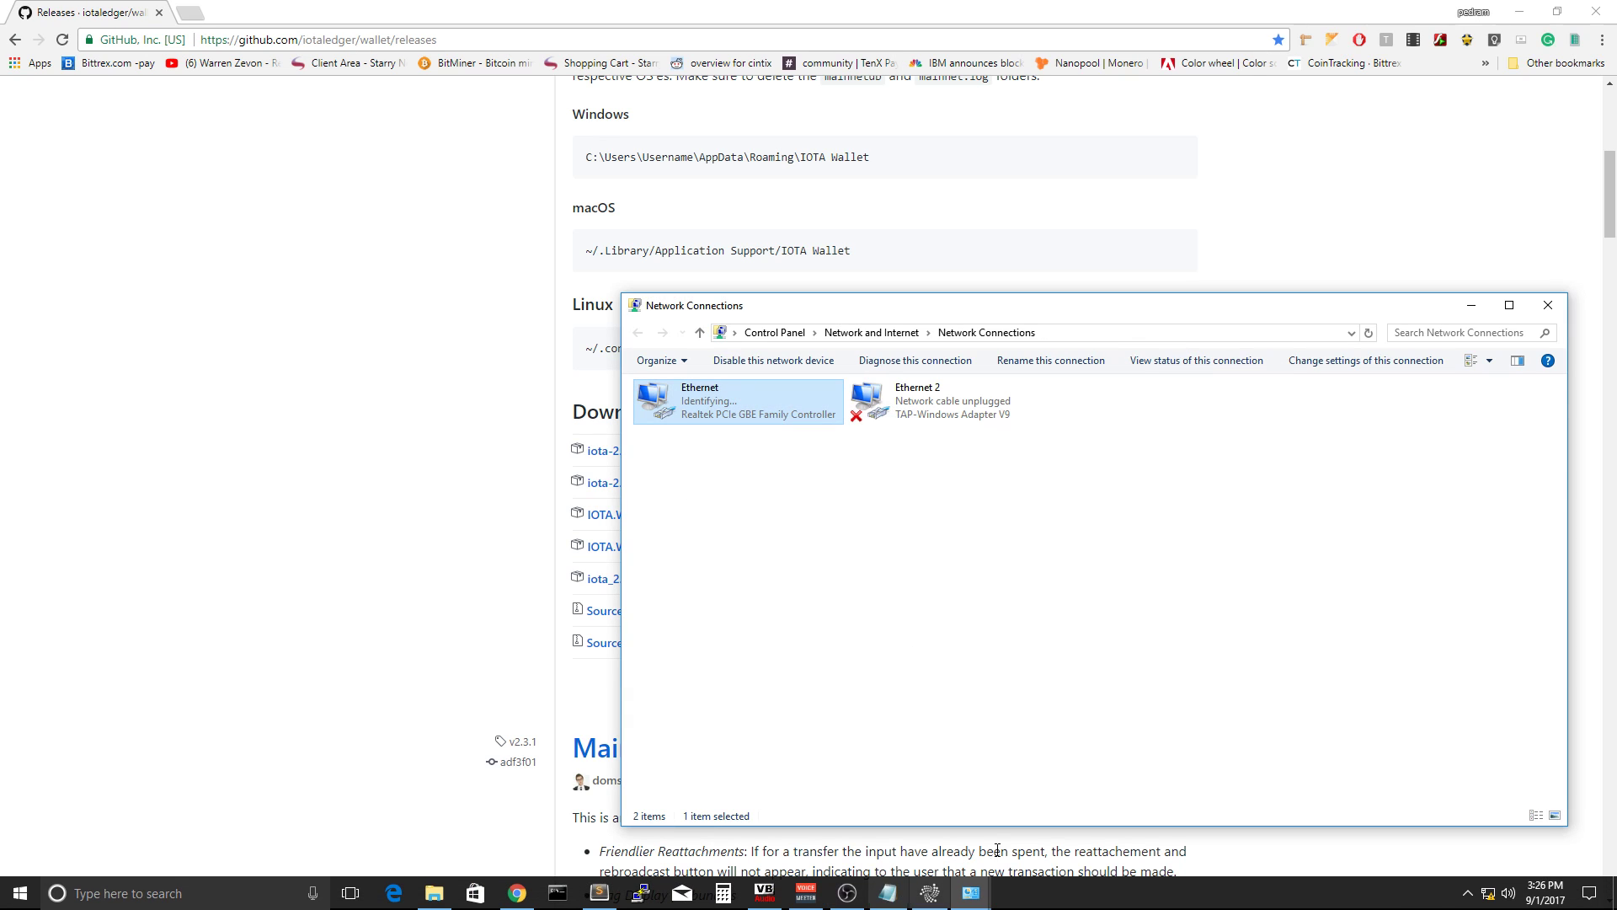
pyautogui.click(1548, 305)
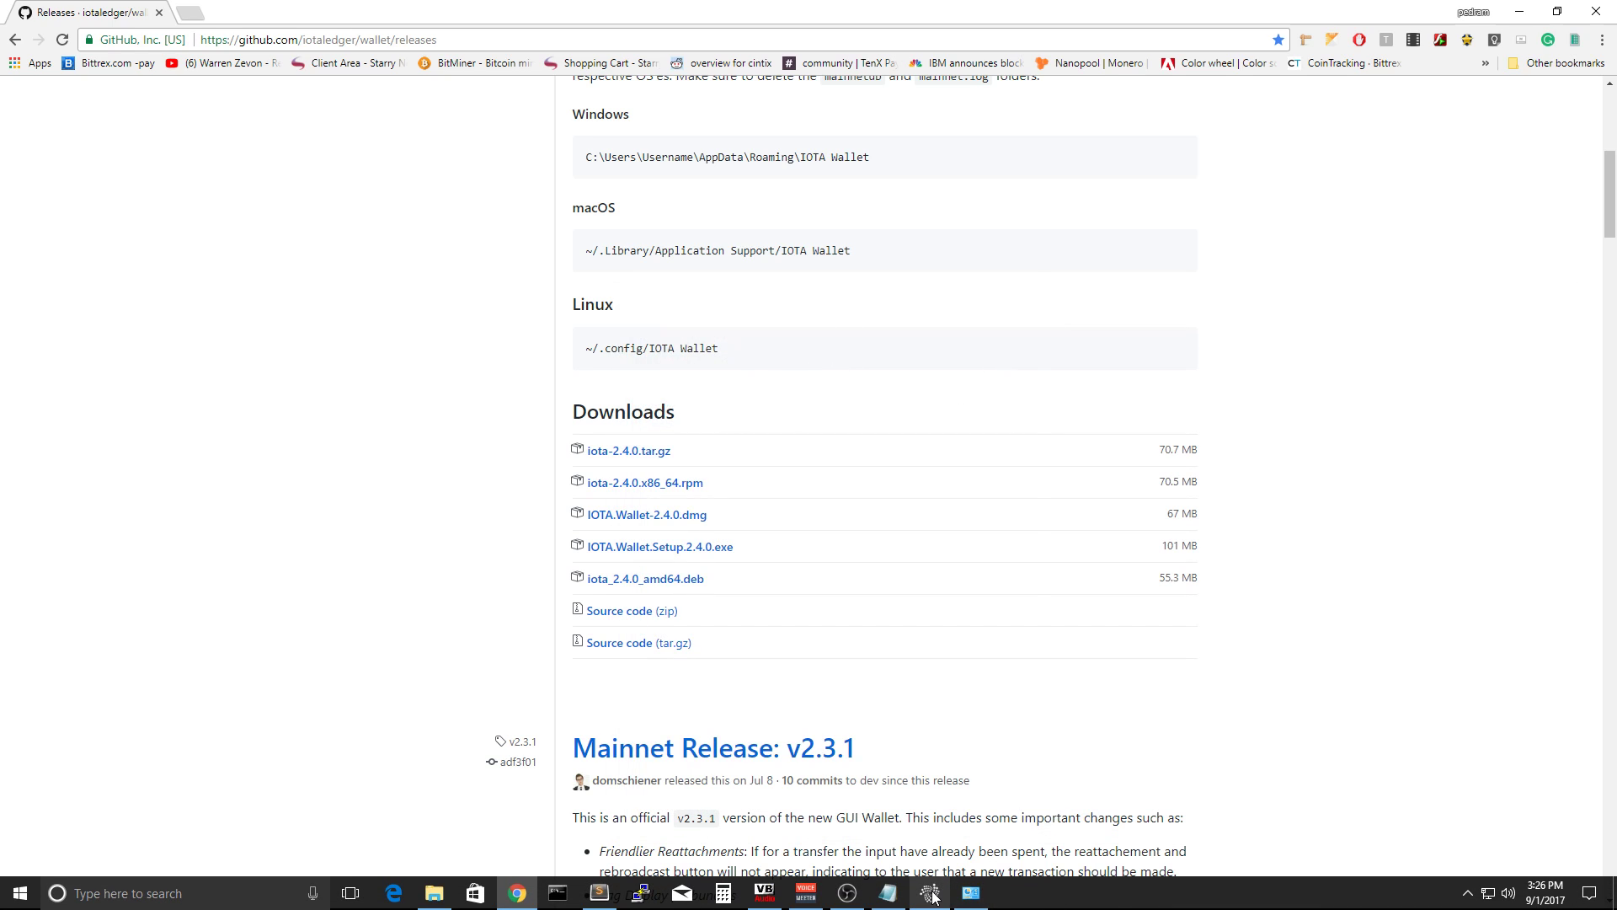
# Restart IOTA Light Wallet and log in with the pasted generated seed, showing balance 0
pyautogui.click(930, 897)
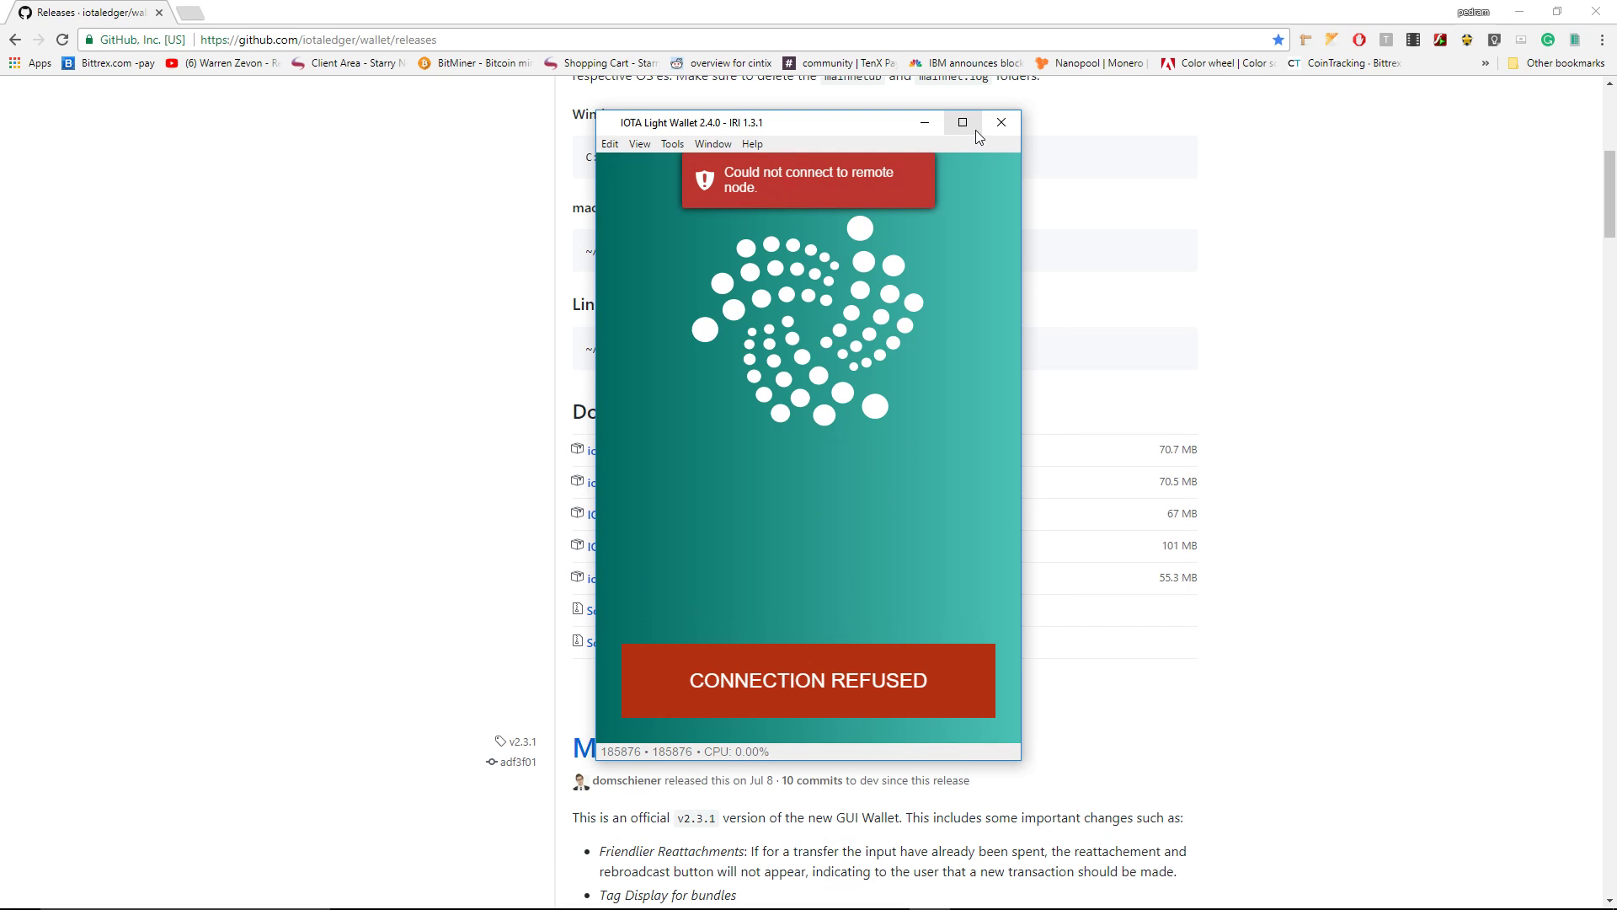
pyautogui.click(1014, 124)
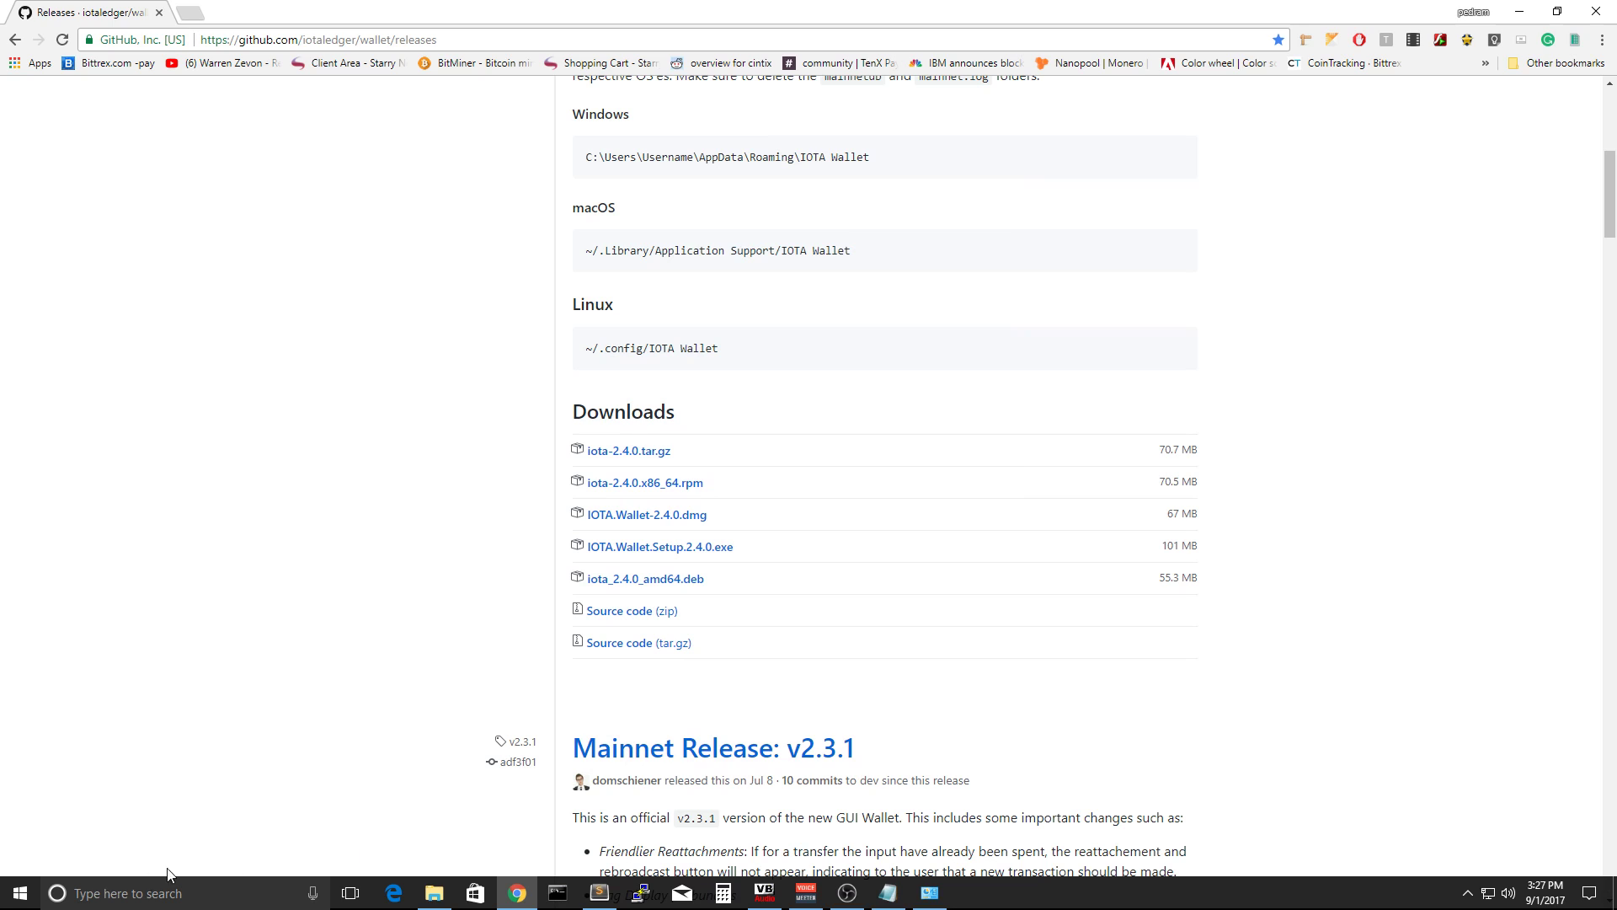
pyautogui.click(19, 893)
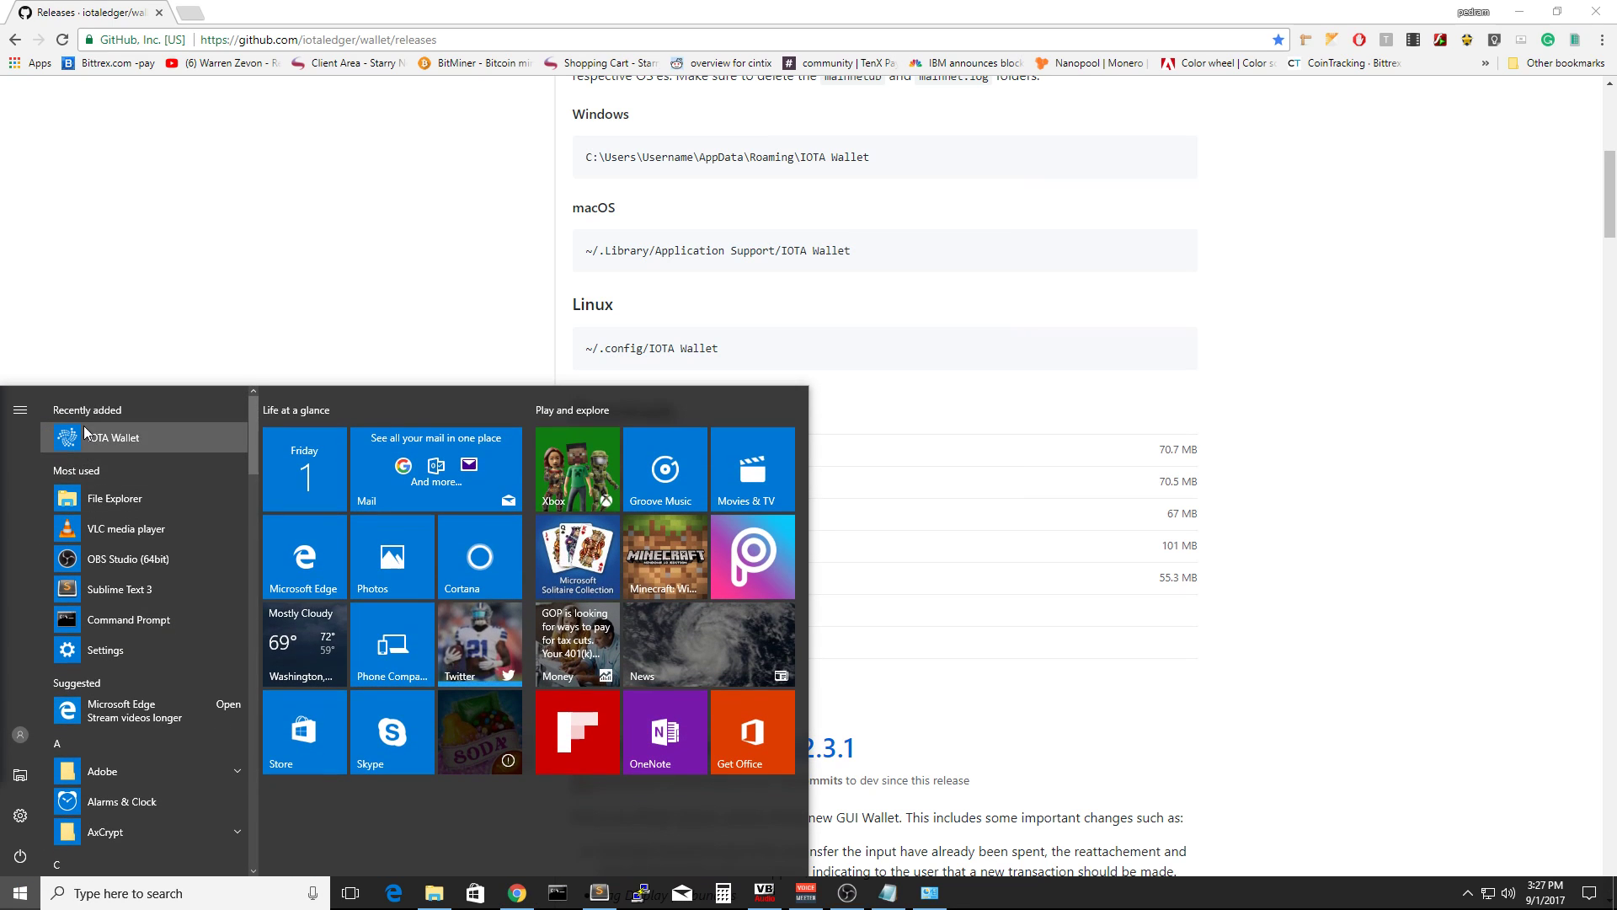
pyautogui.press('Escape')
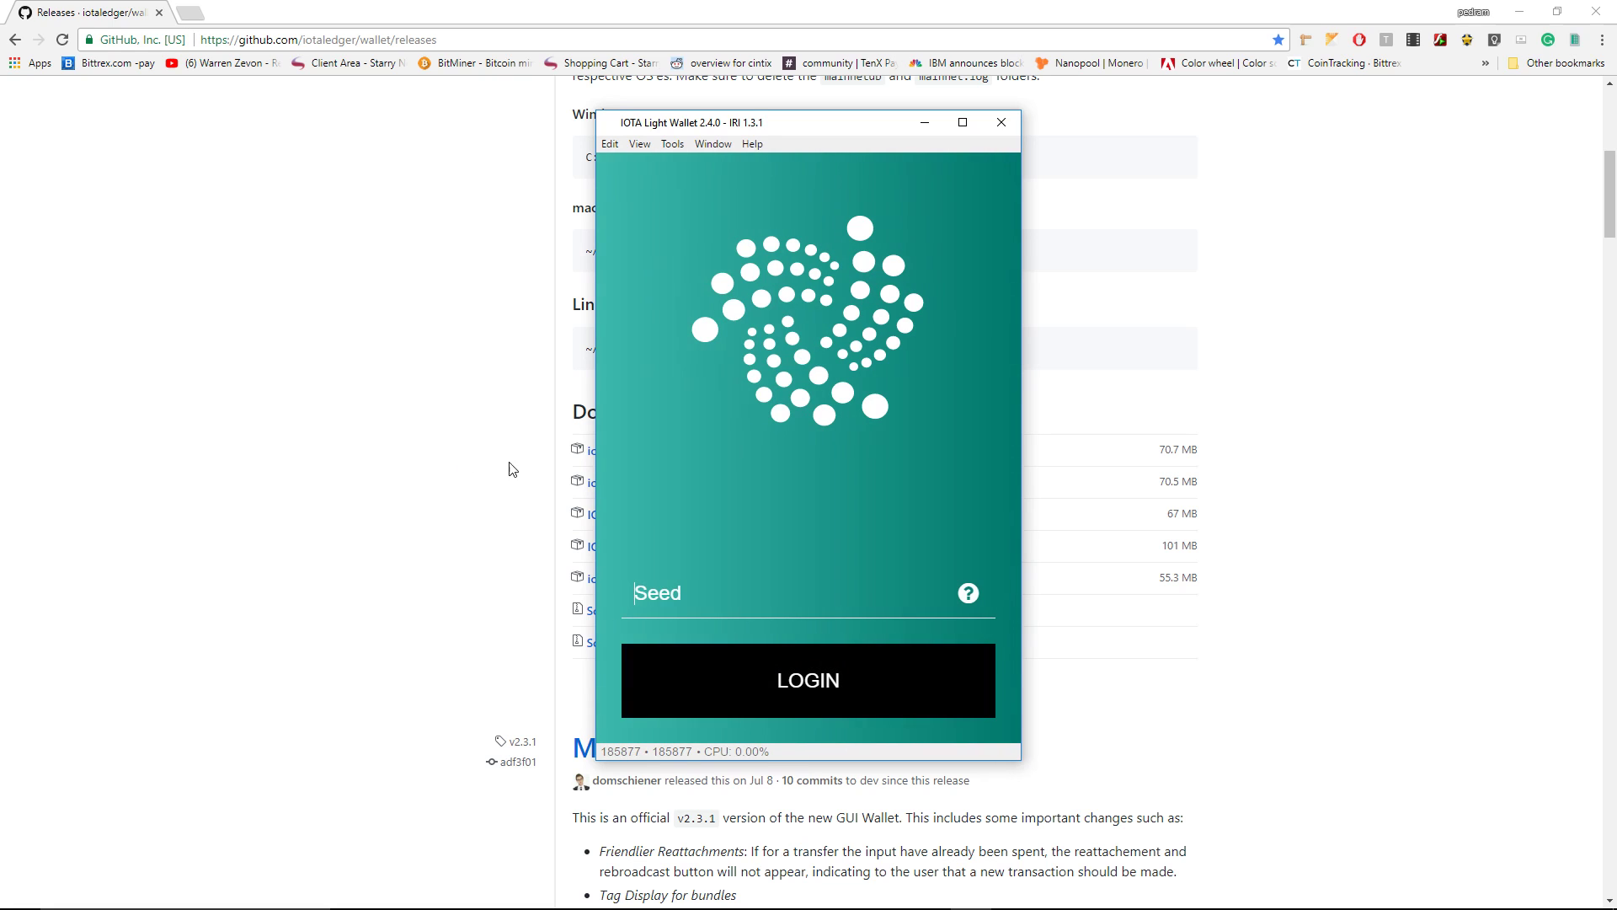
pyautogui.hotkey('ctrl', 'v')
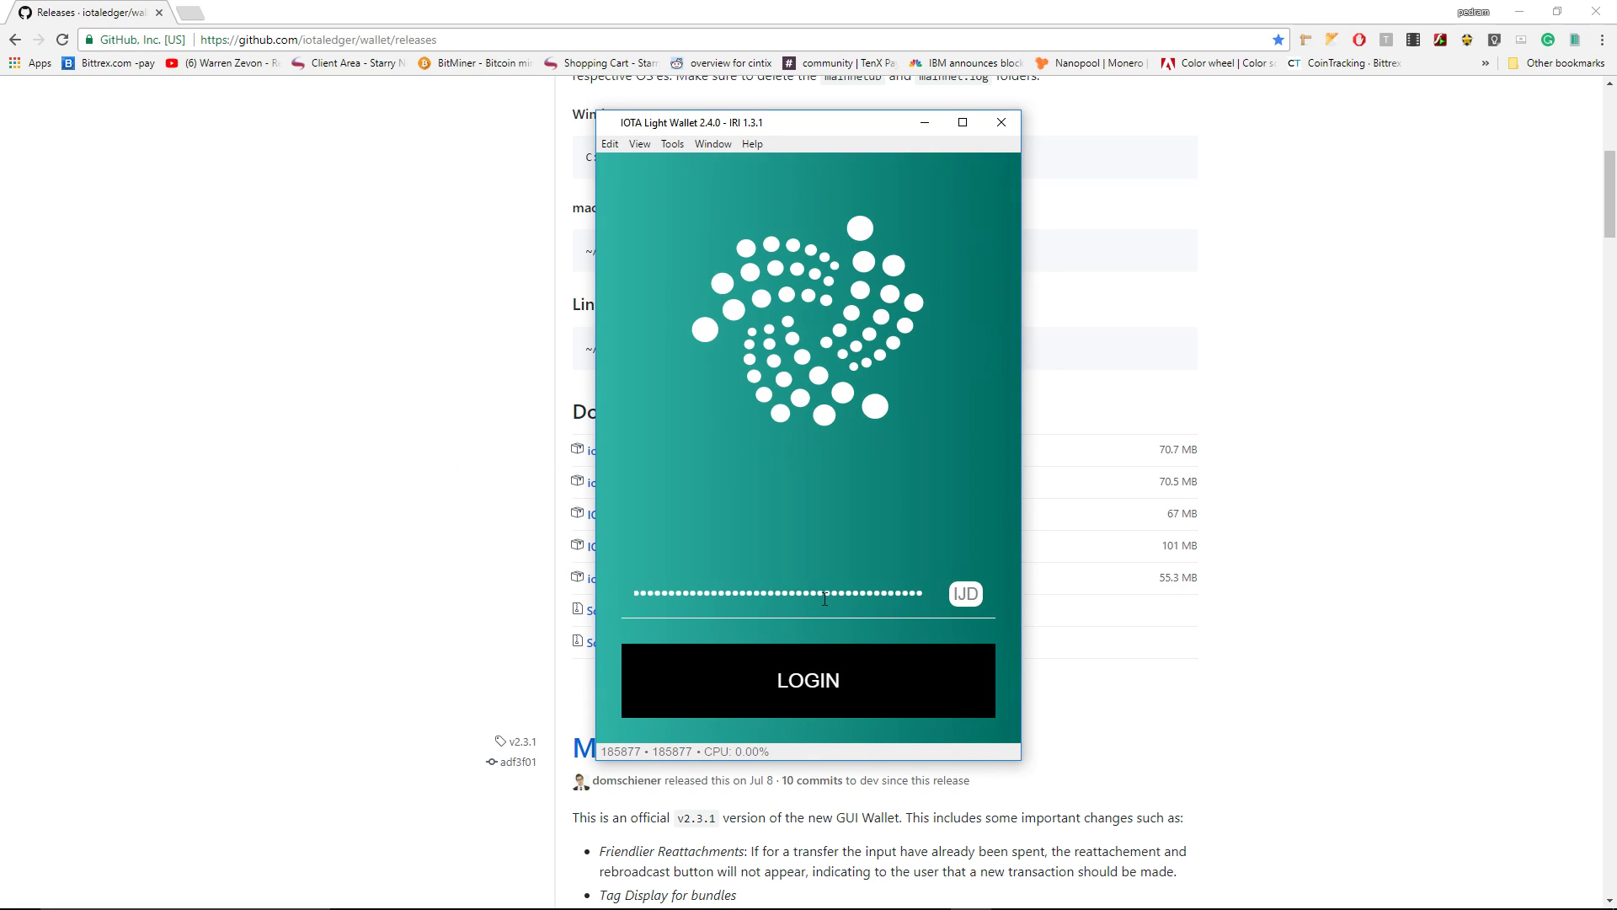
pyautogui.click(856, 691)
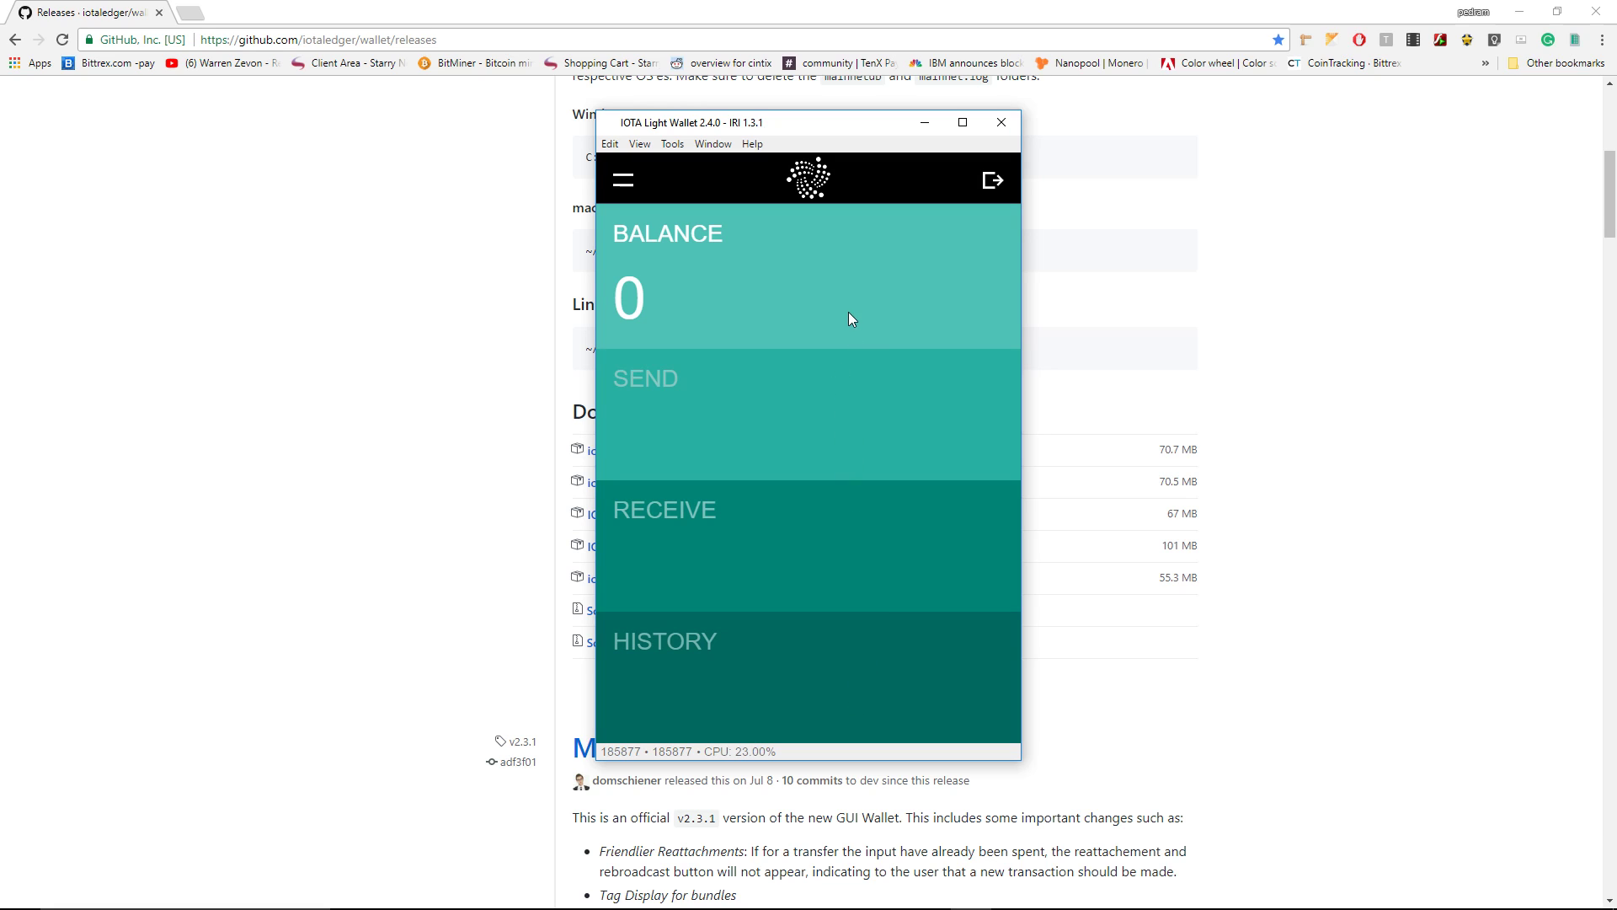
# Expand the Send and Receive panels to display the receiving address and its QR code
pyautogui.click(743, 387)
pyautogui.click(761, 620)
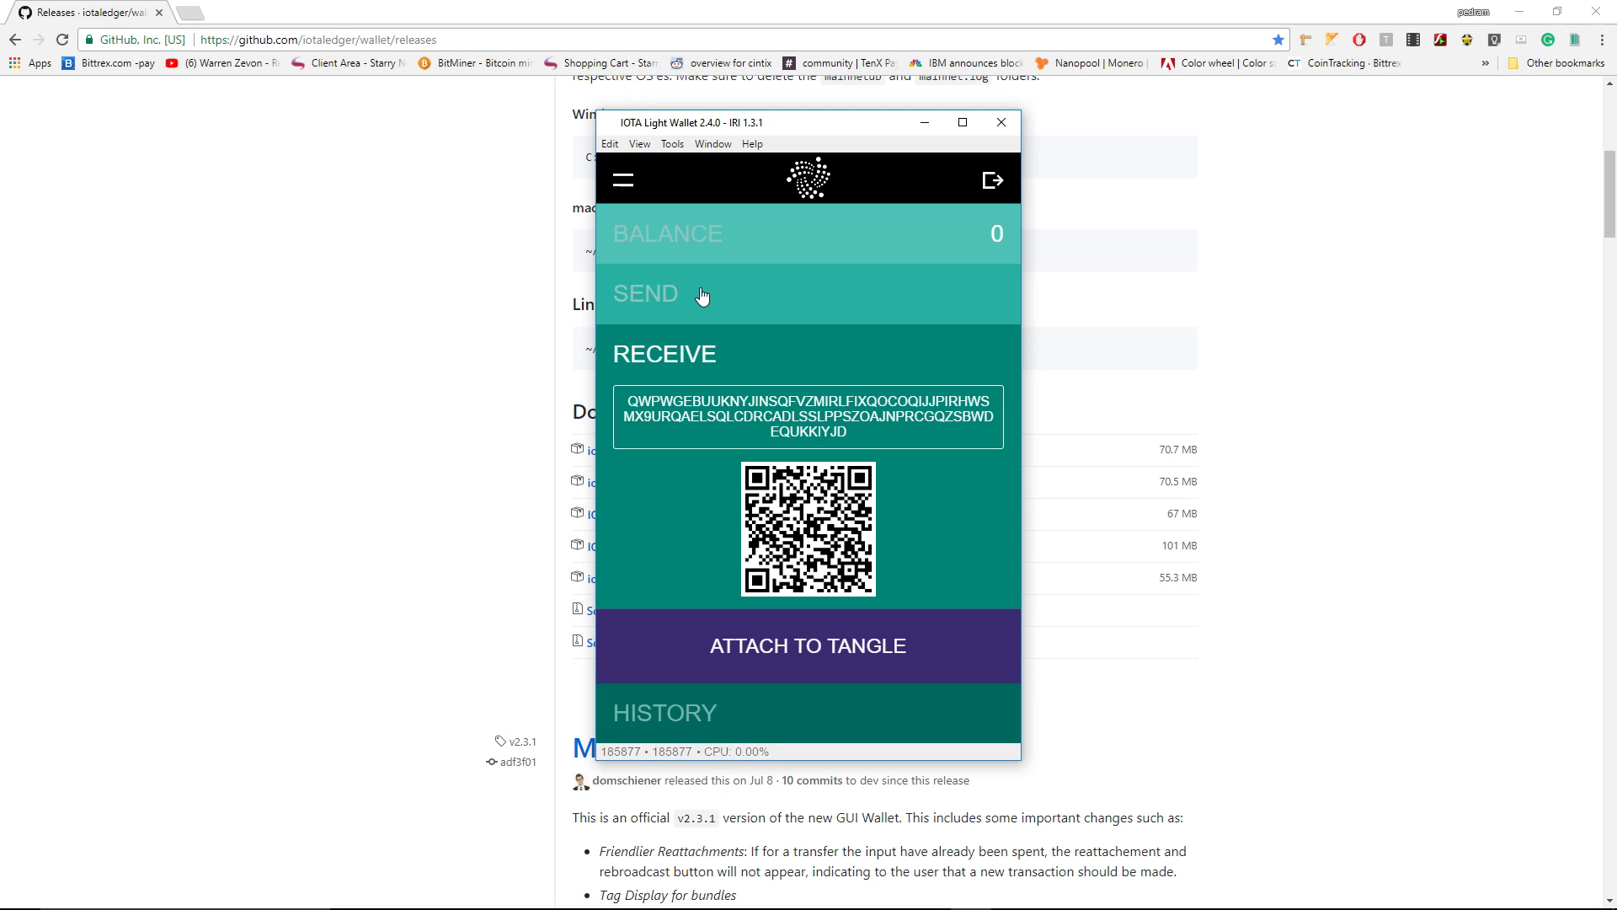
pyautogui.click(640, 144)
pyautogui.moveTo(670, 143)
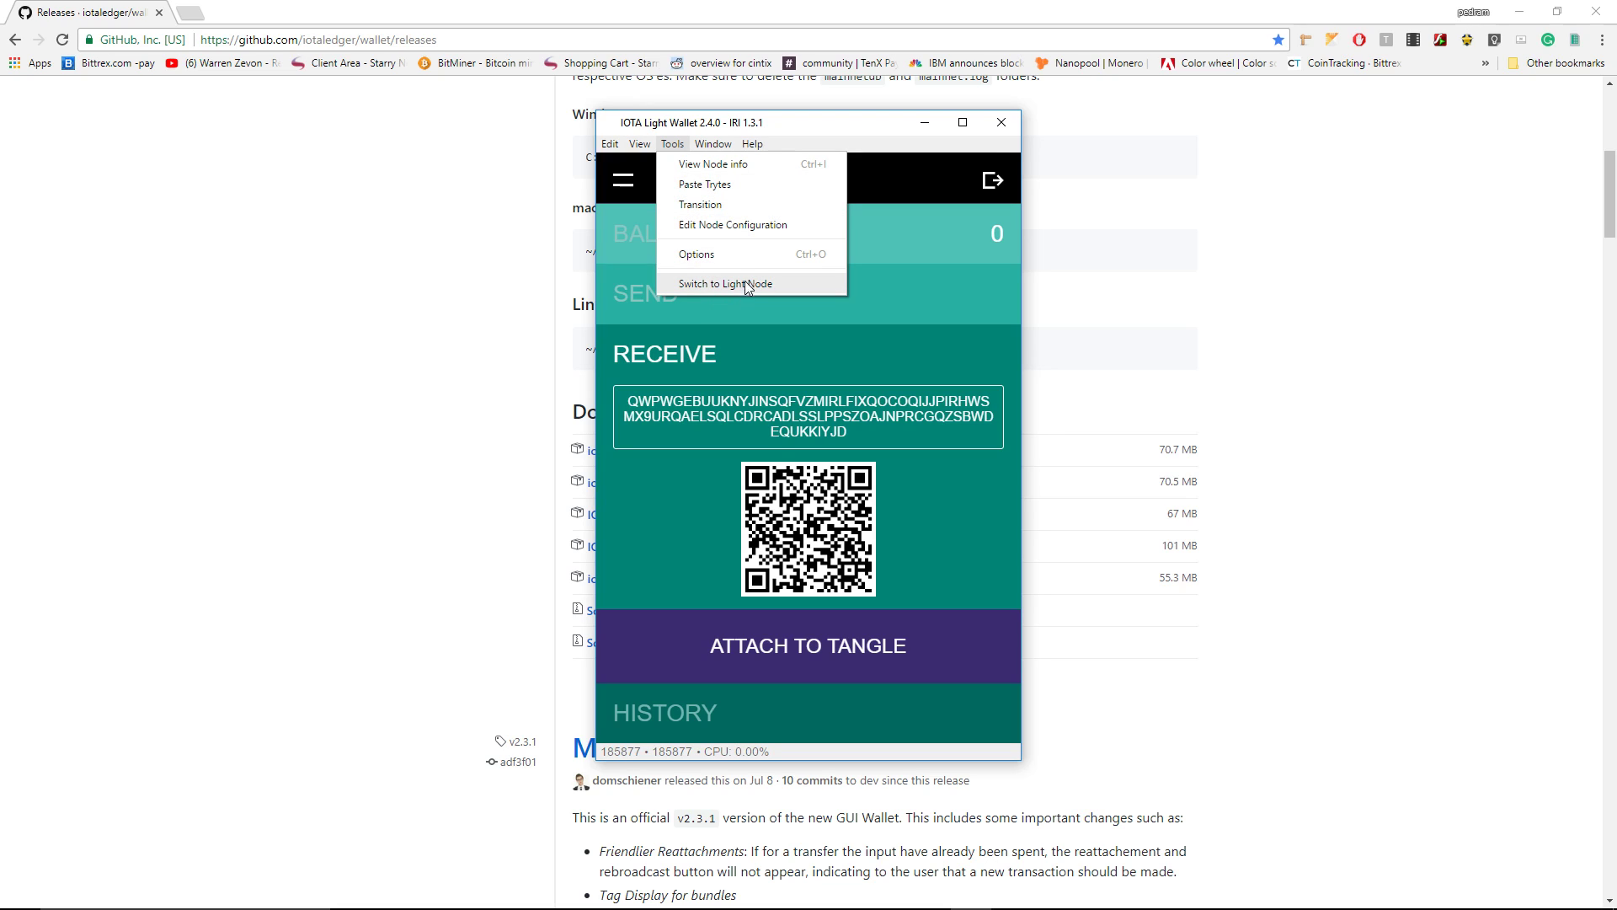
pyautogui.click(746, 164)
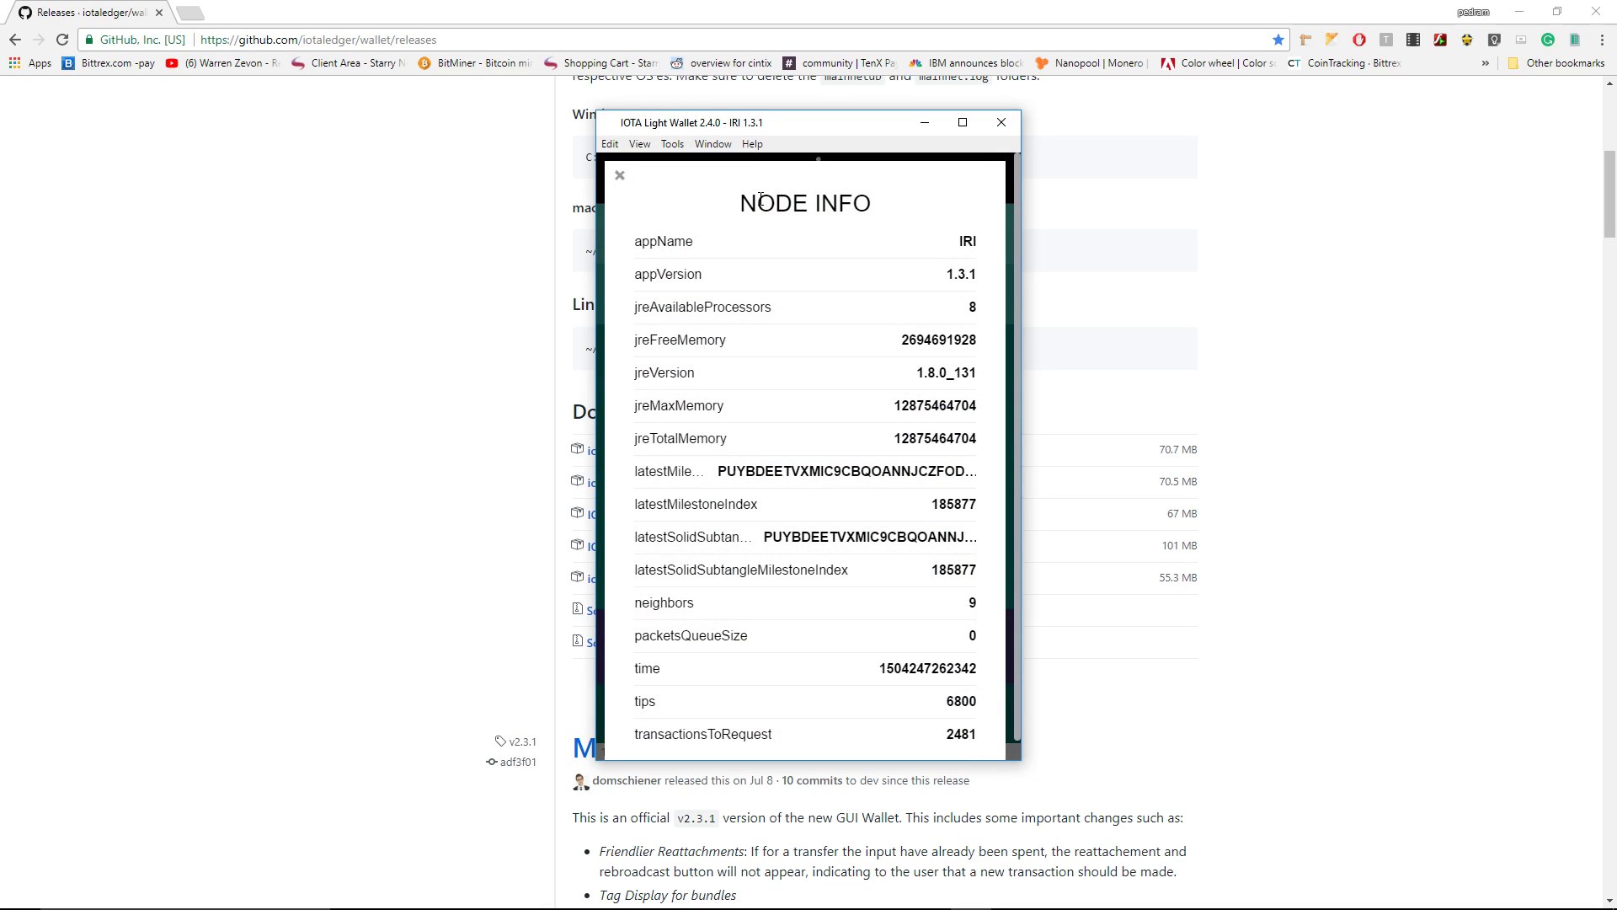
pyautogui.click(621, 178)
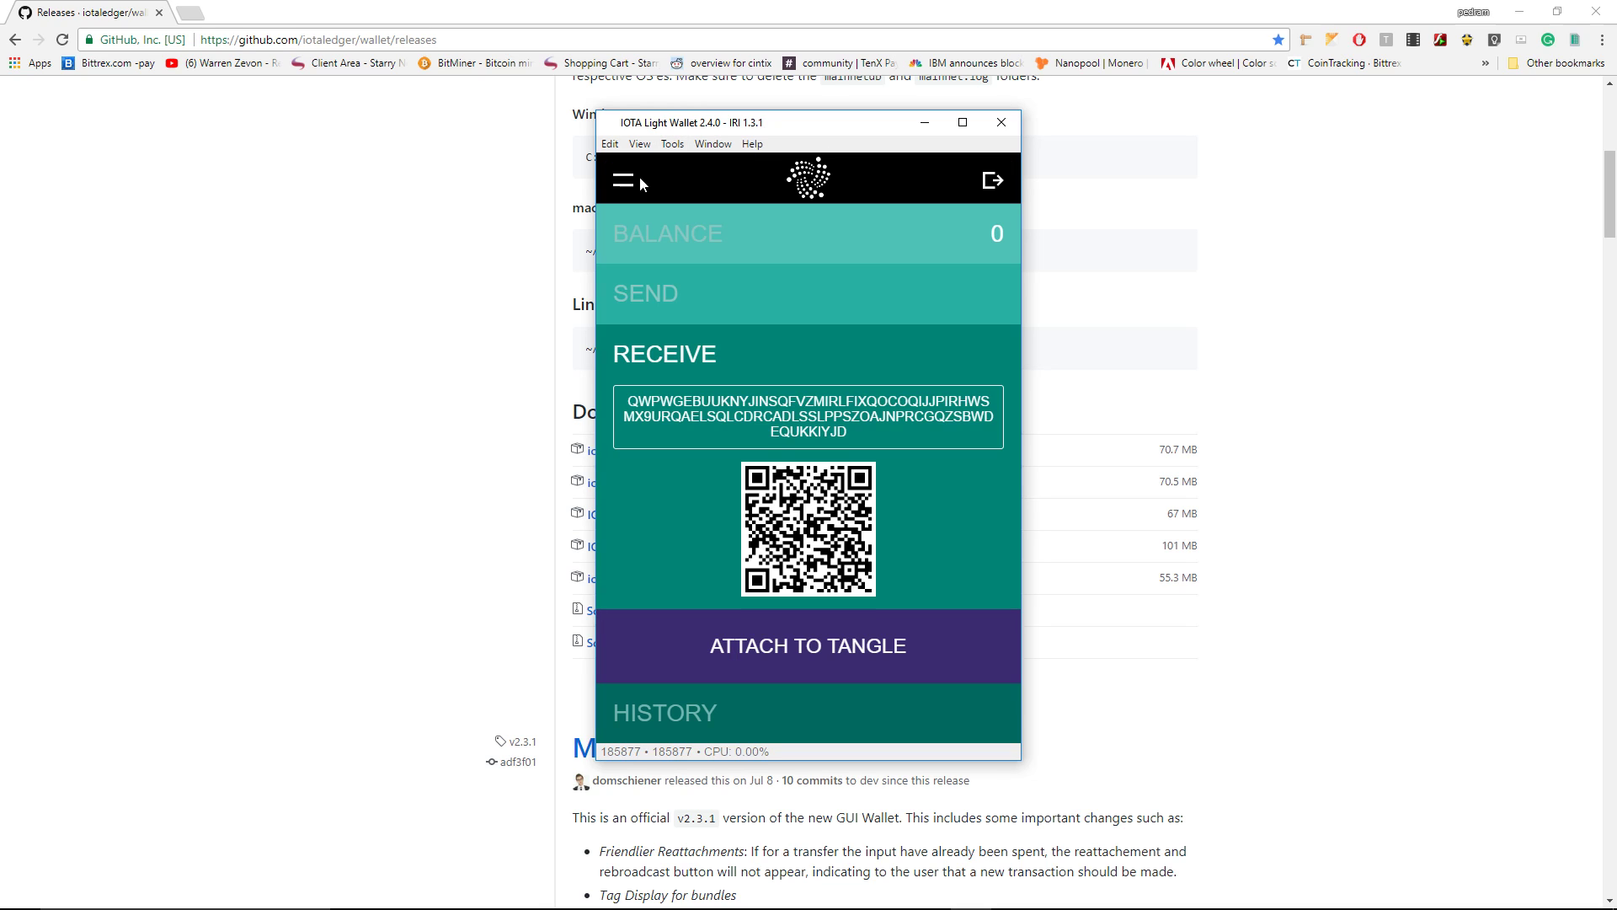
pyautogui.click(678, 145)
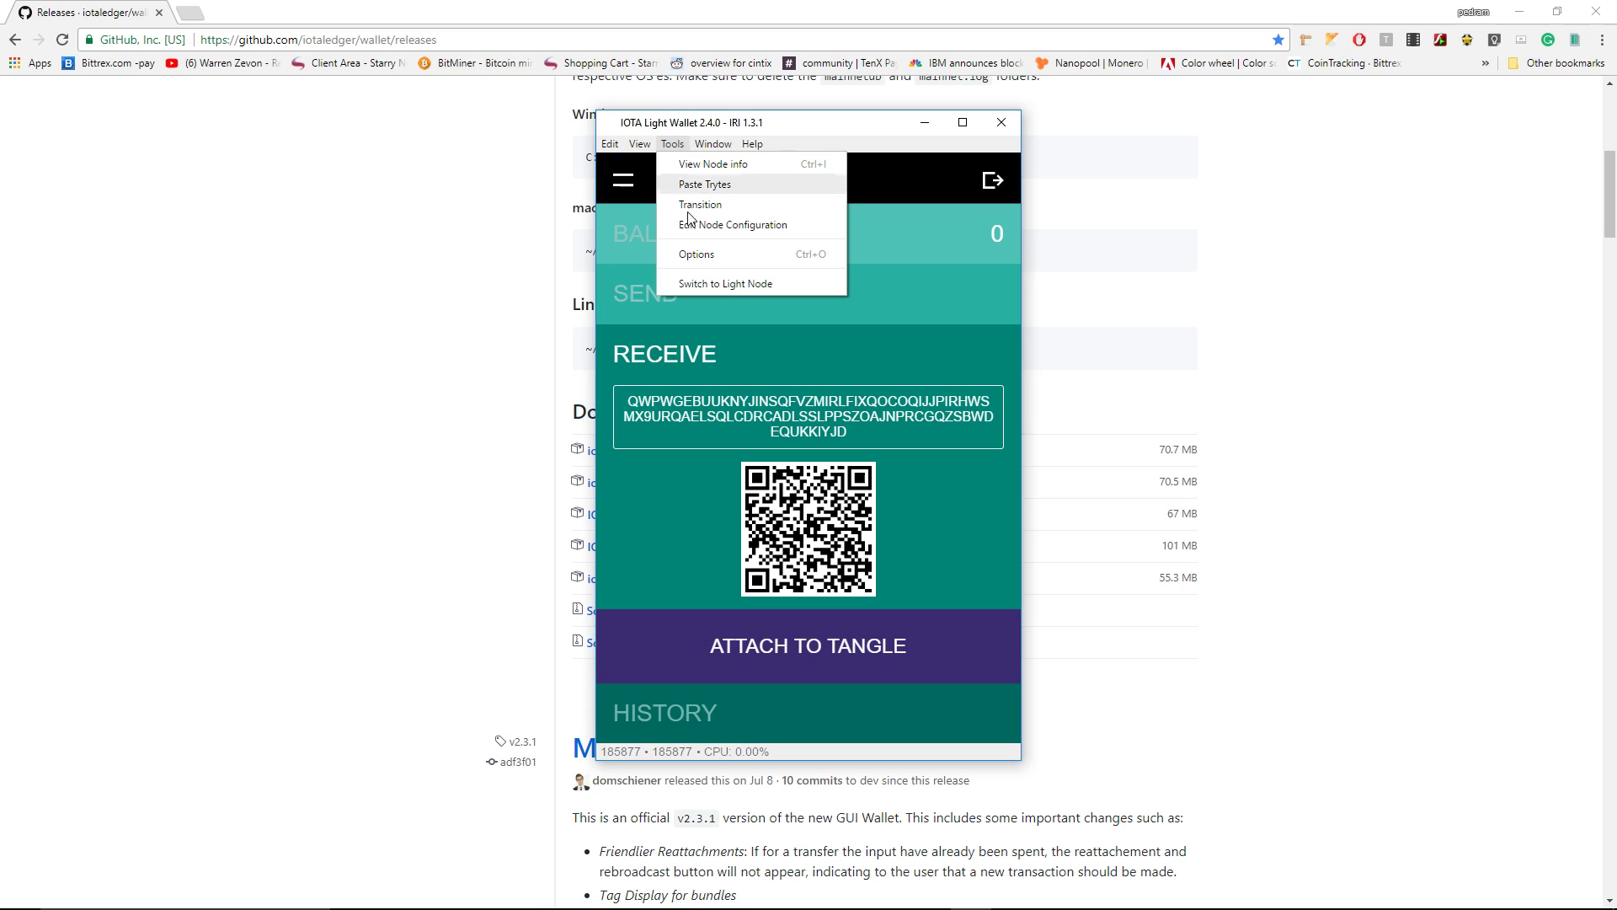
pyautogui.click(691, 251)
pyautogui.click(619, 368)
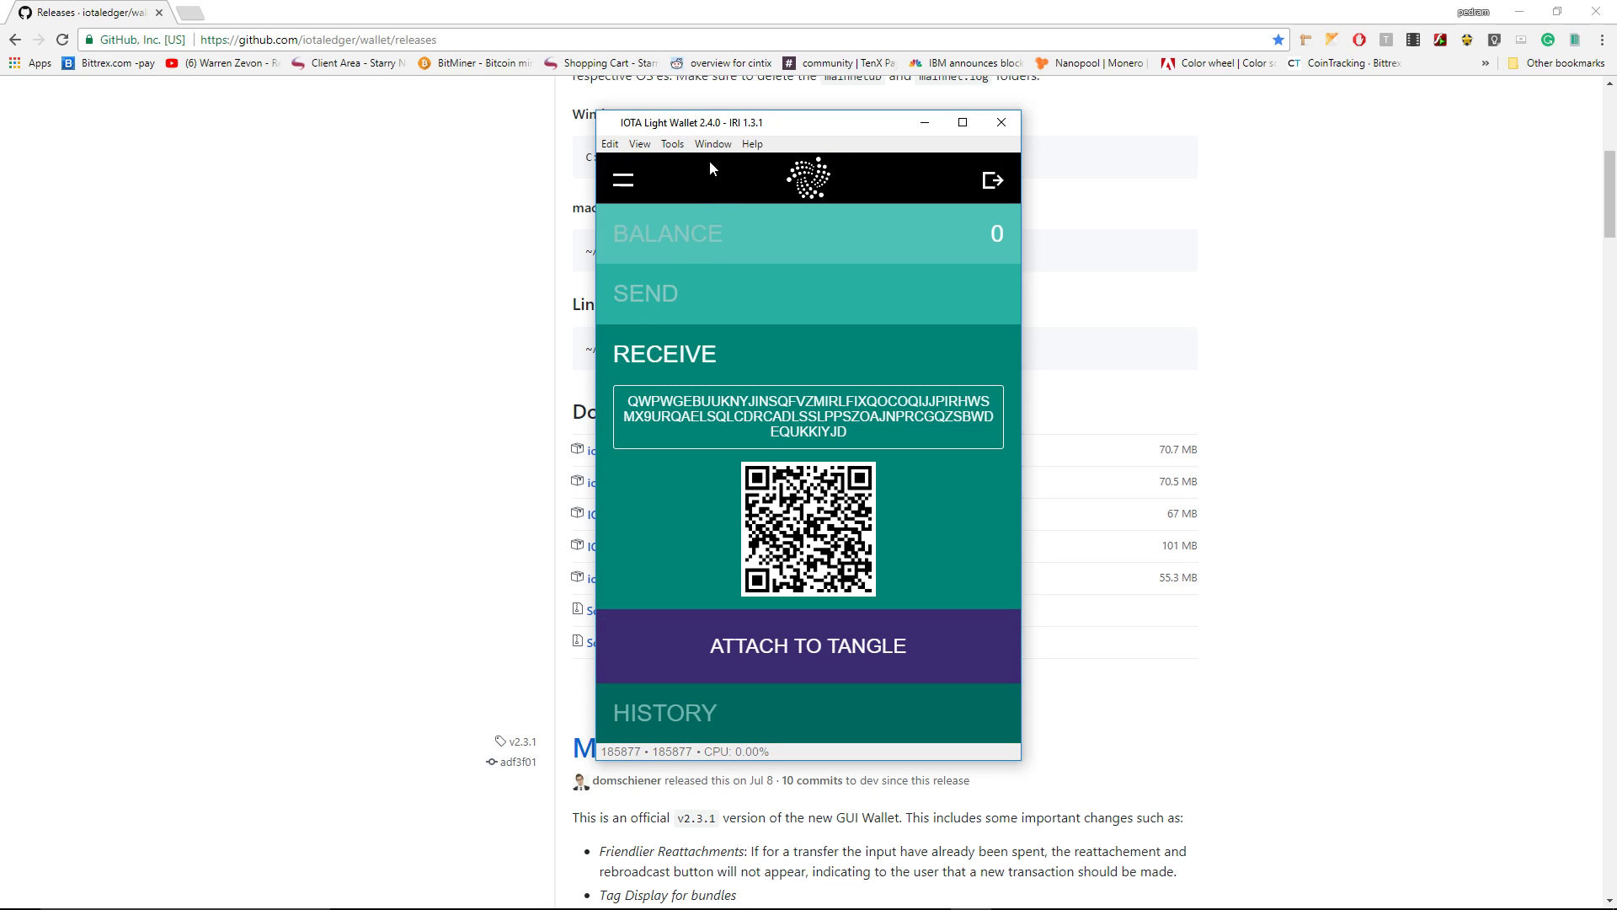
pyautogui.click(642, 145)
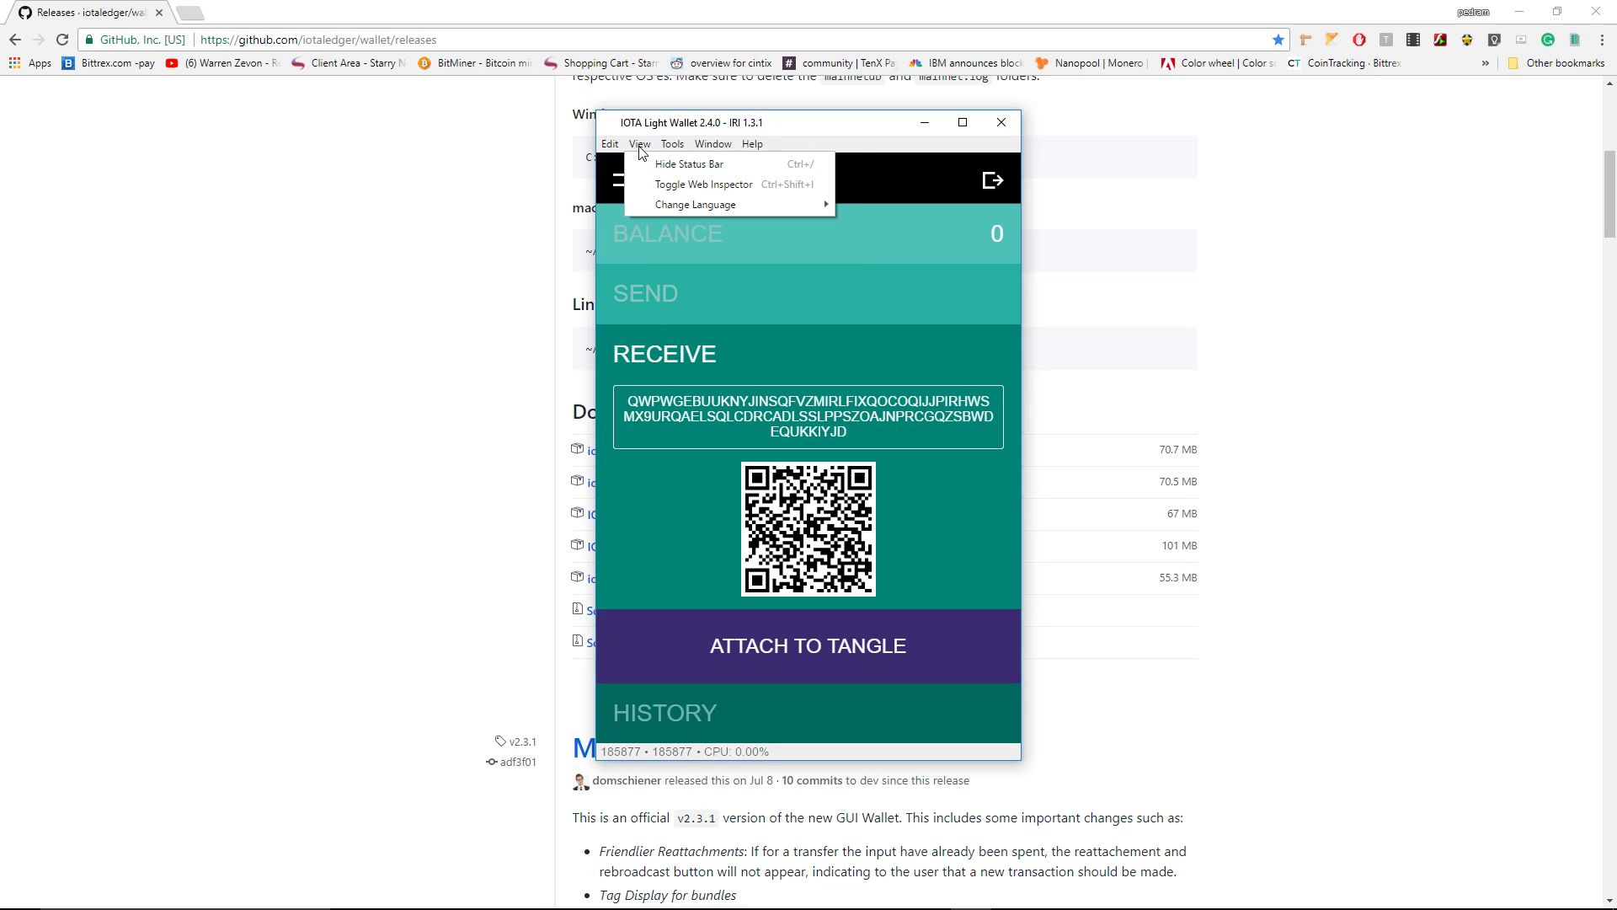
pyautogui.moveTo(612, 152)
pyautogui.moveTo(673, 144)
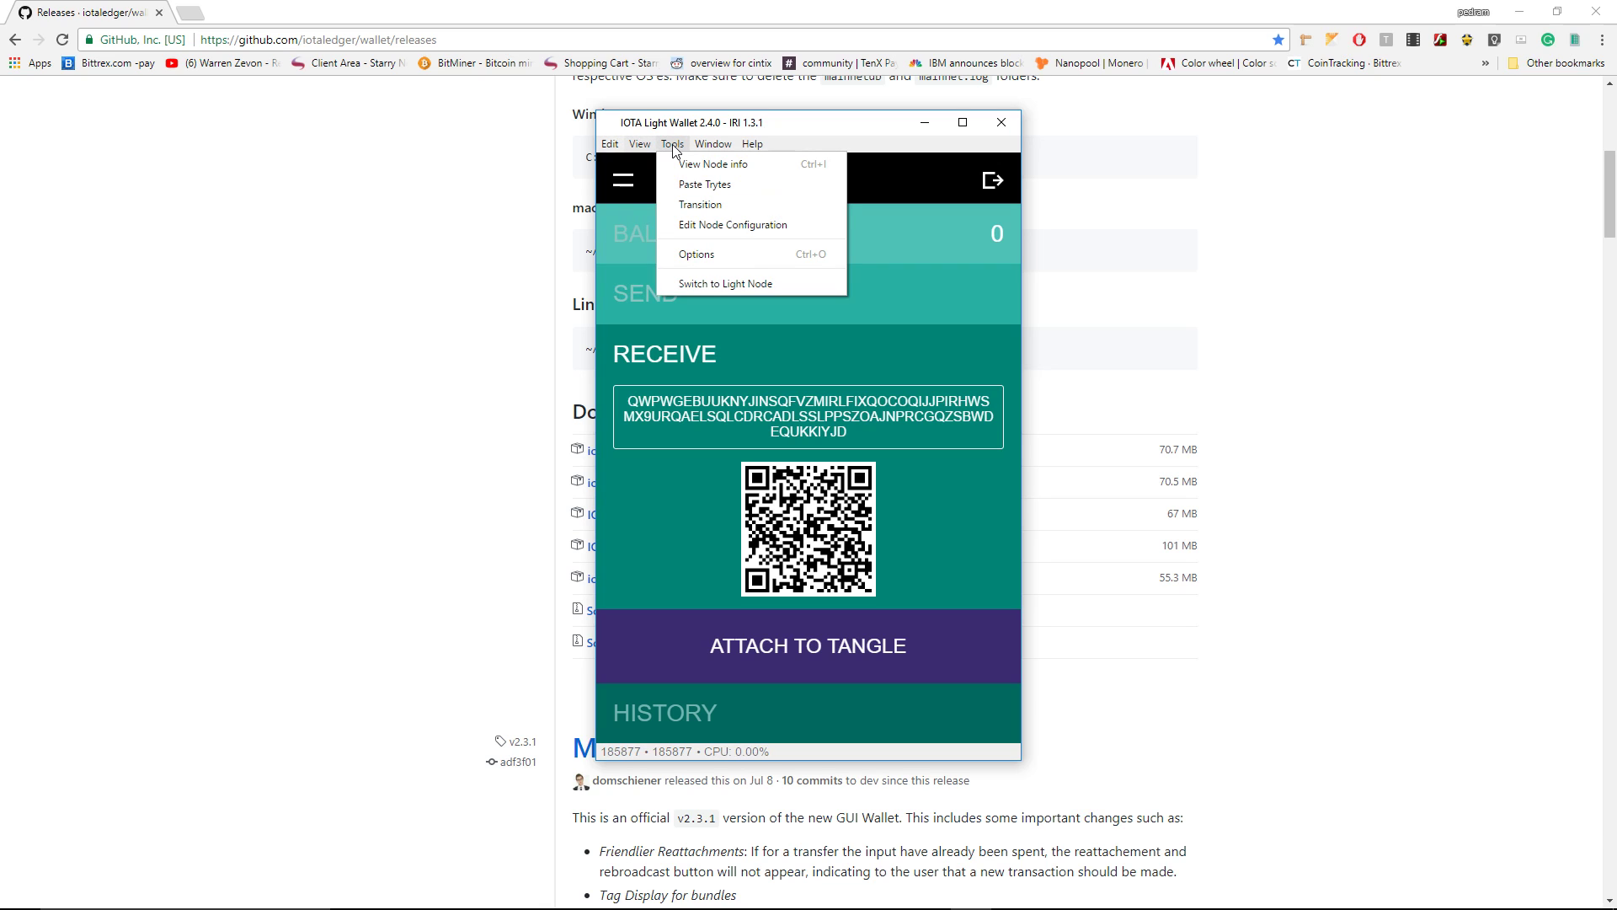
pyautogui.click(713, 225)
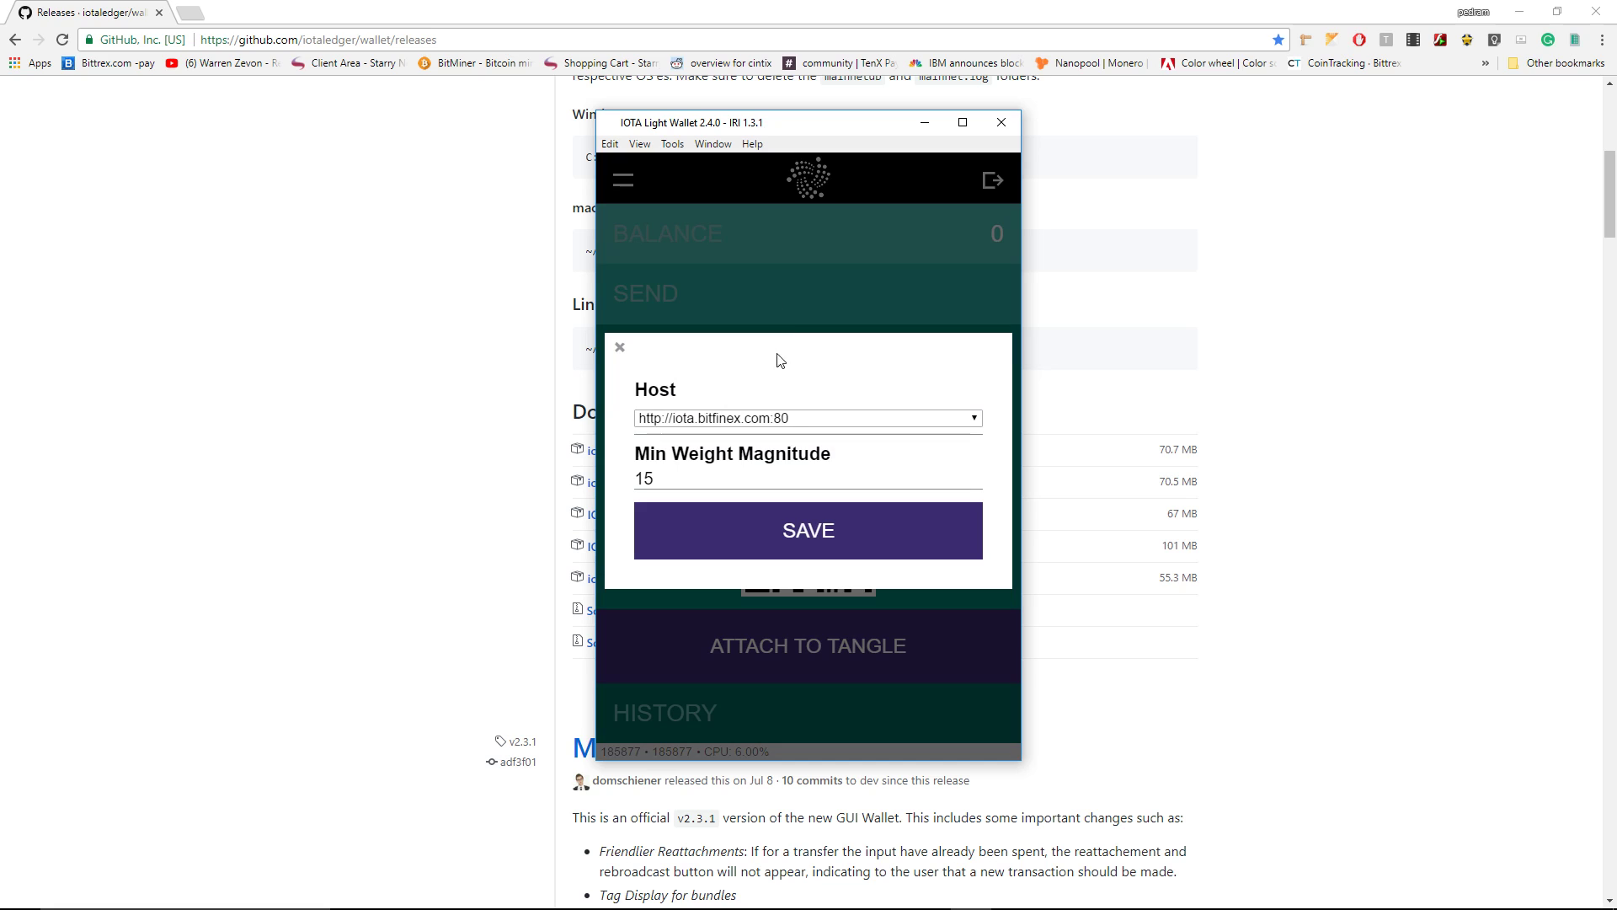
pyautogui.click(772, 421)
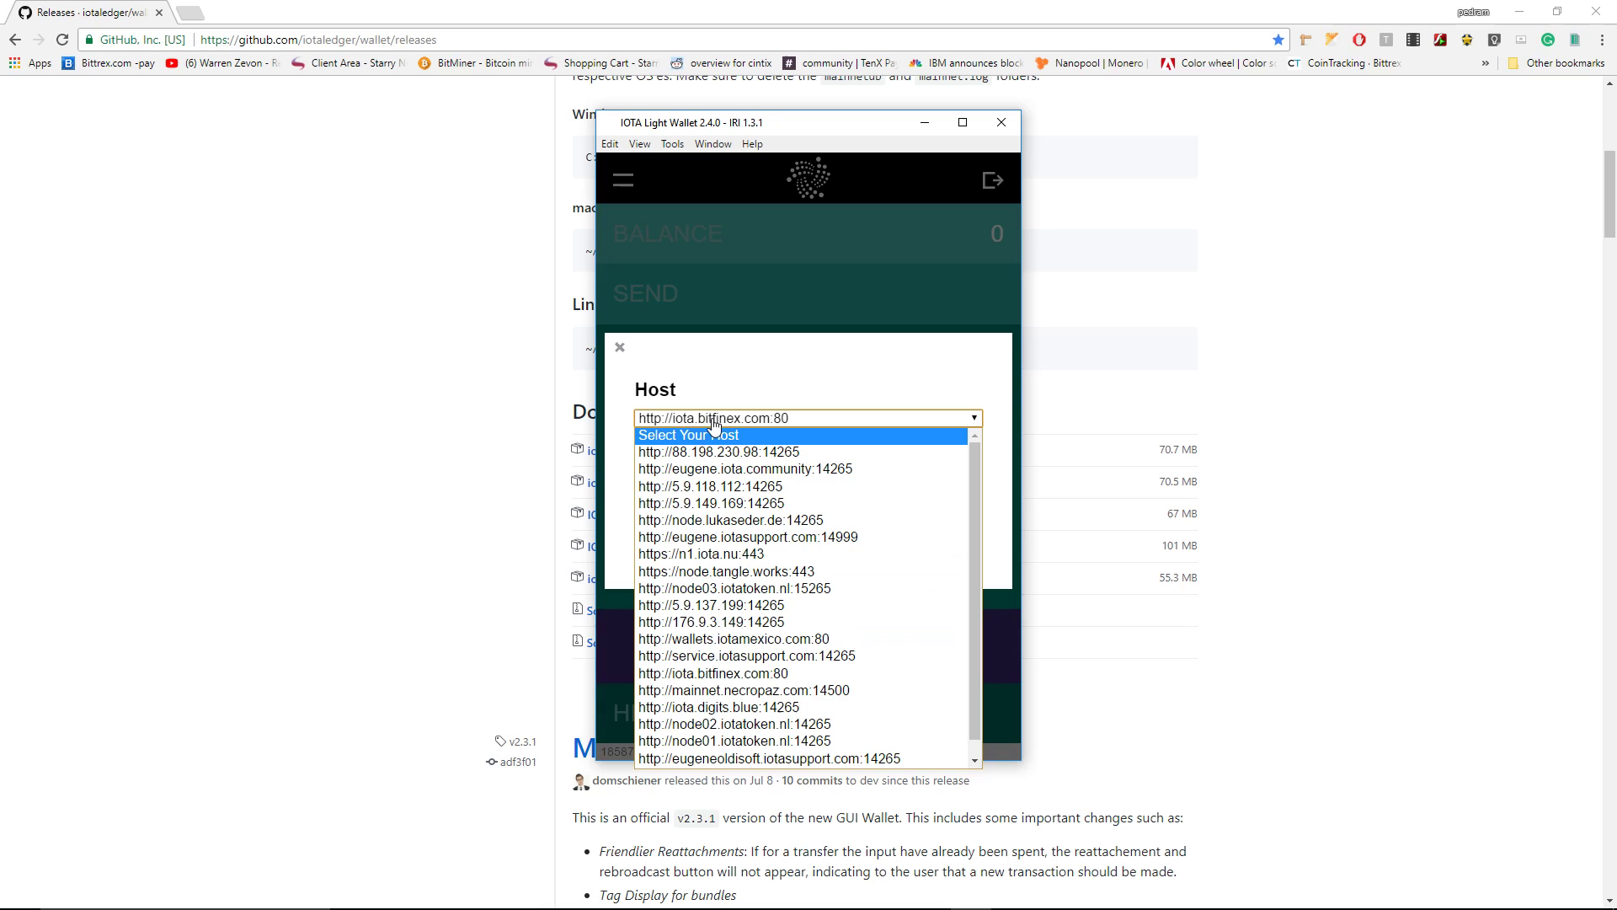
pyautogui.click(819, 397)
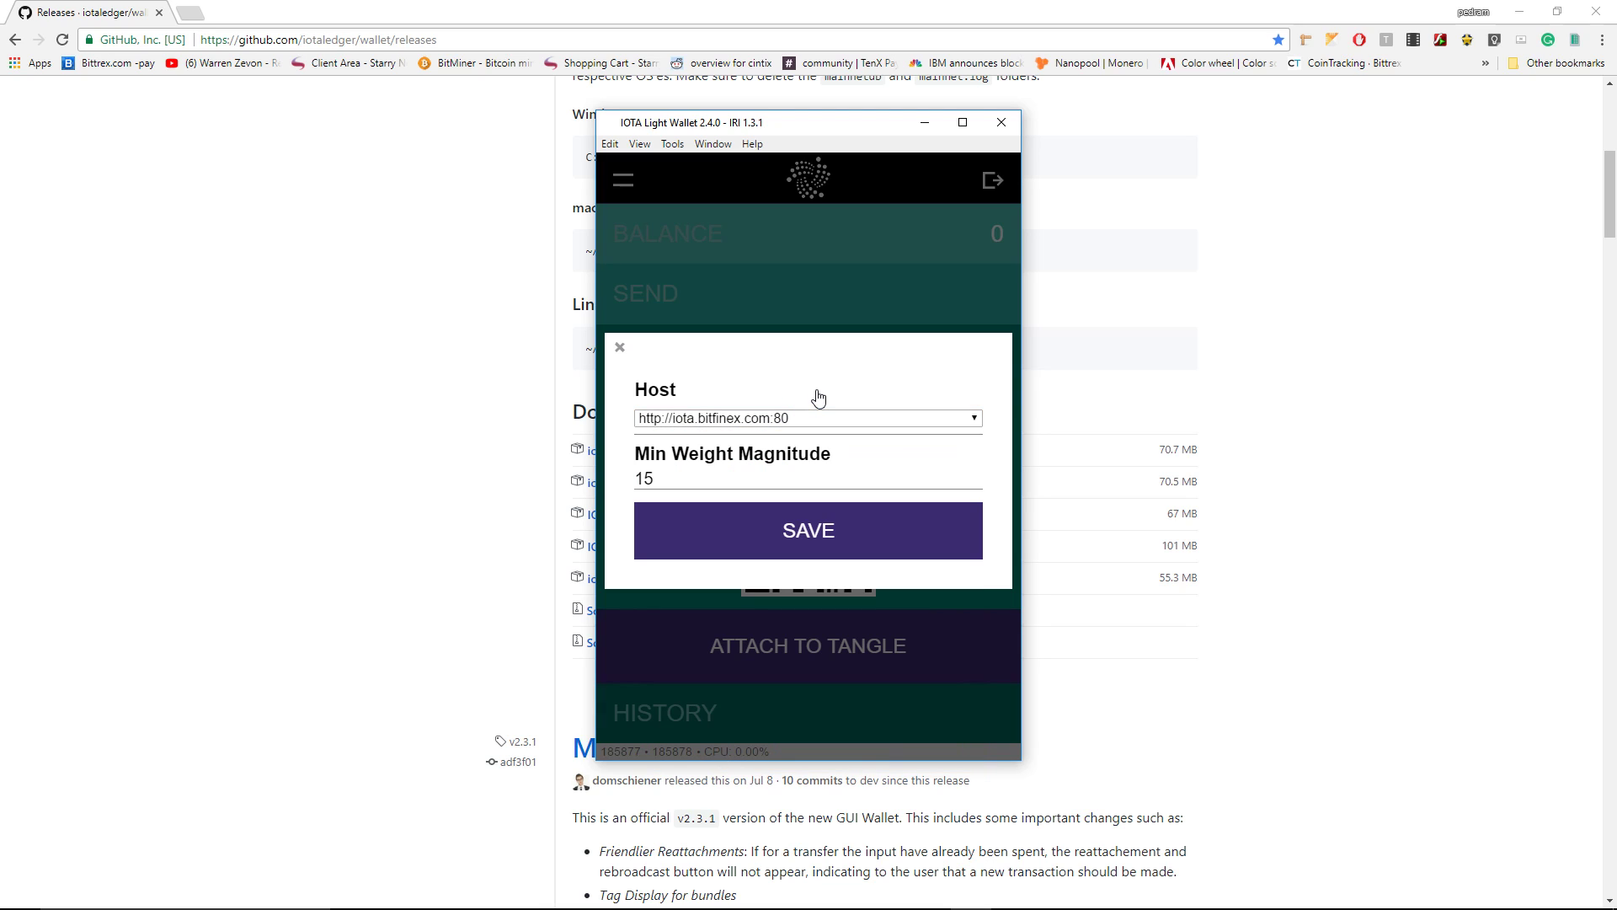
pyautogui.click(794, 530)
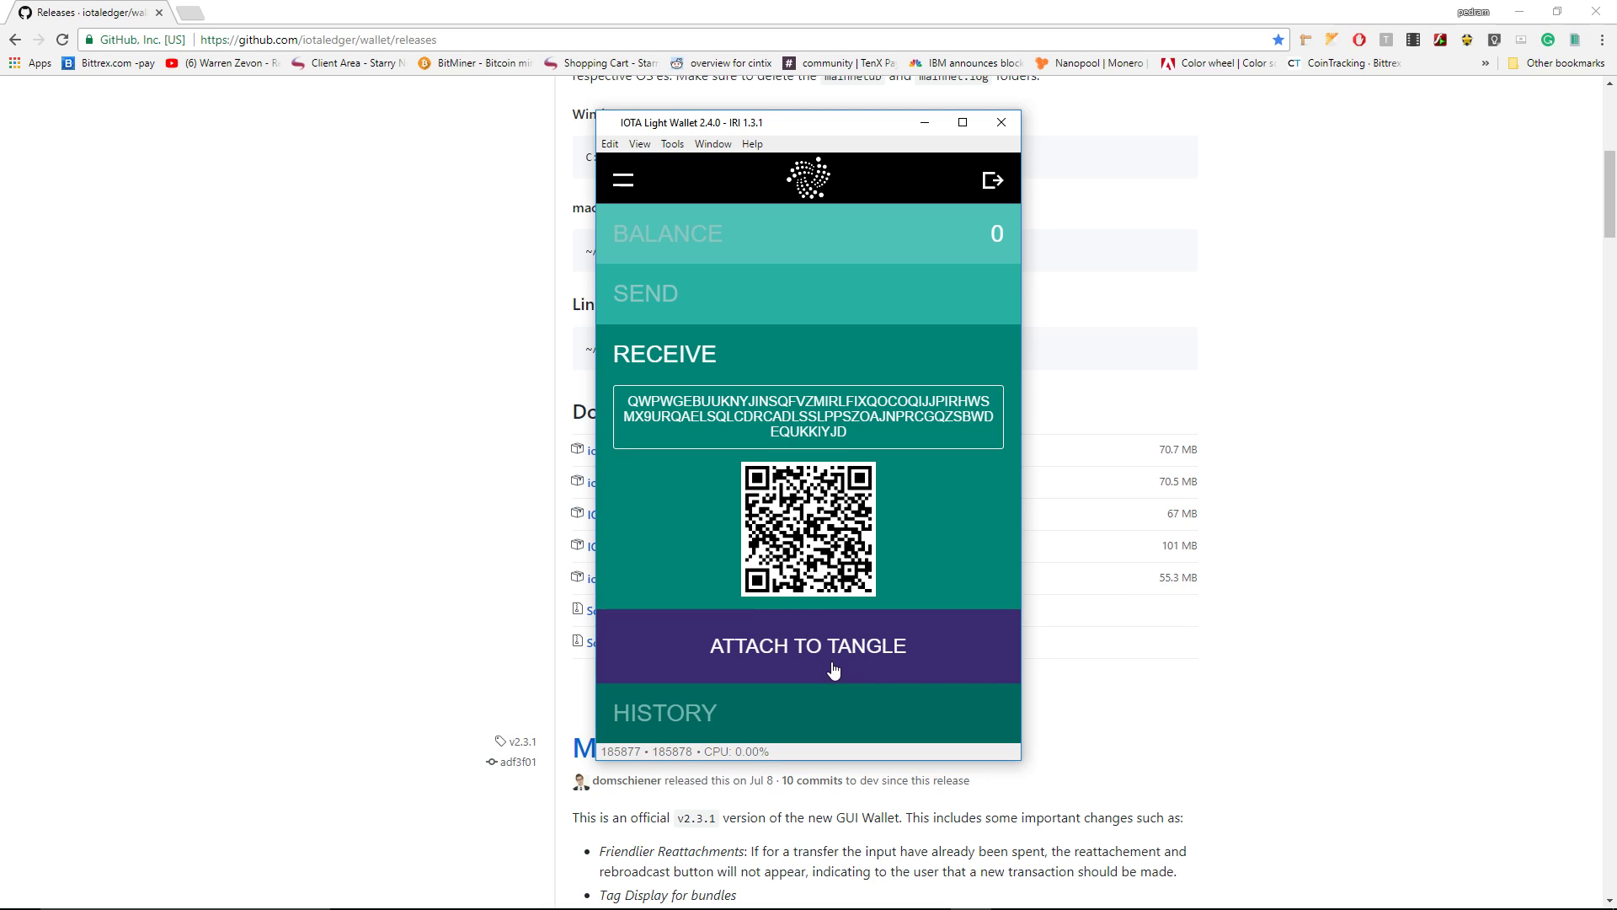
# Expand the Balance panel to display the wallet balance of 0
pyautogui.click(672, 233)
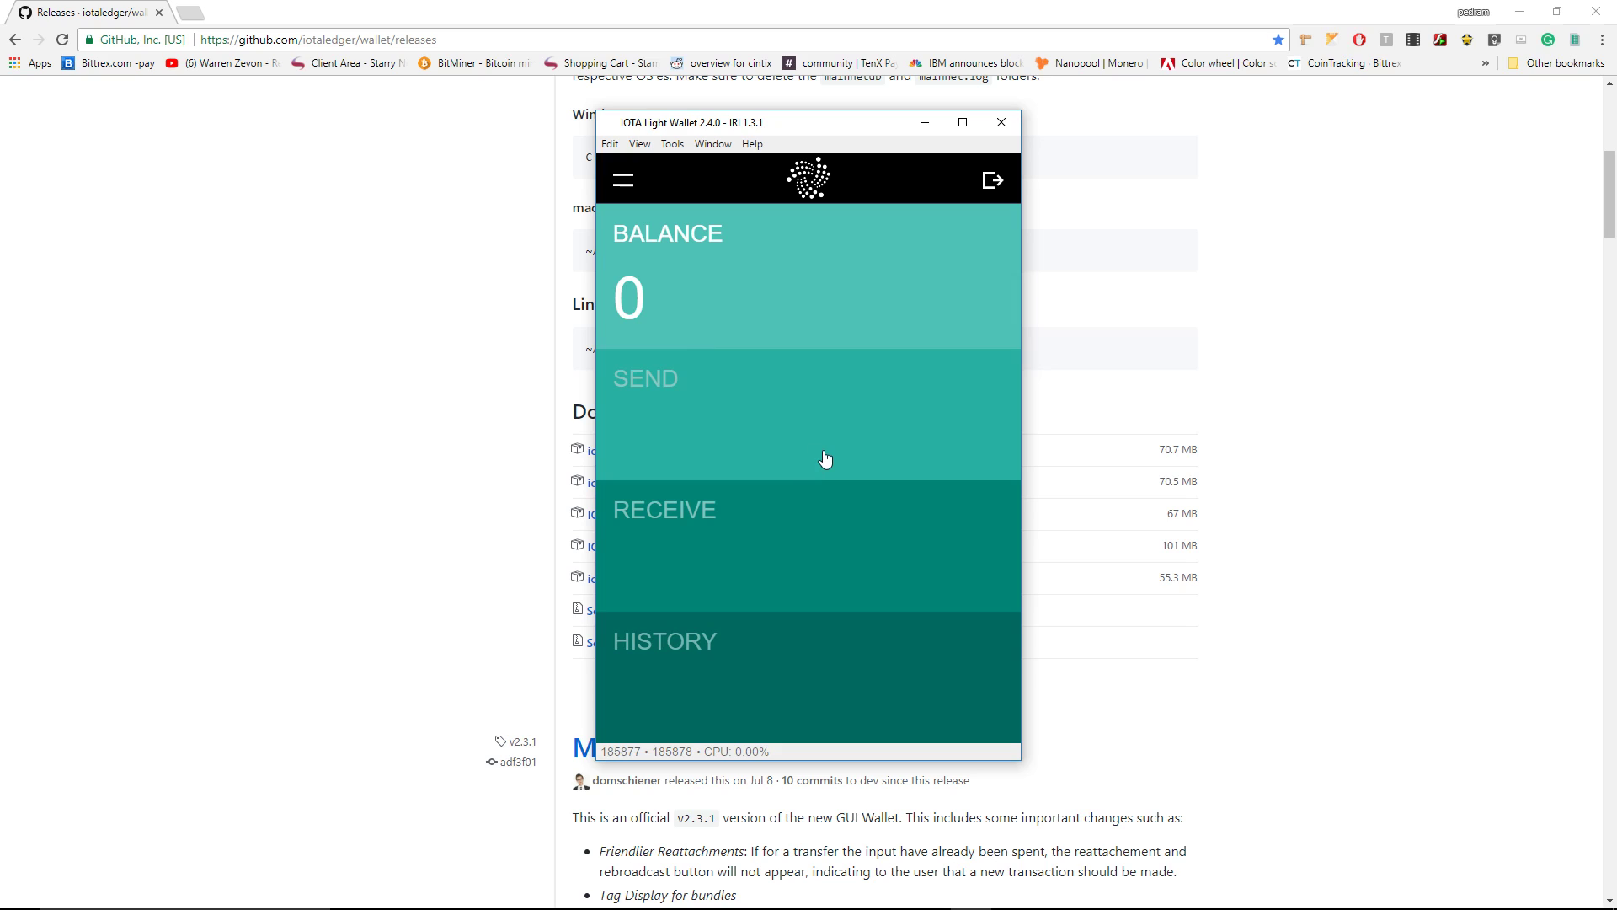